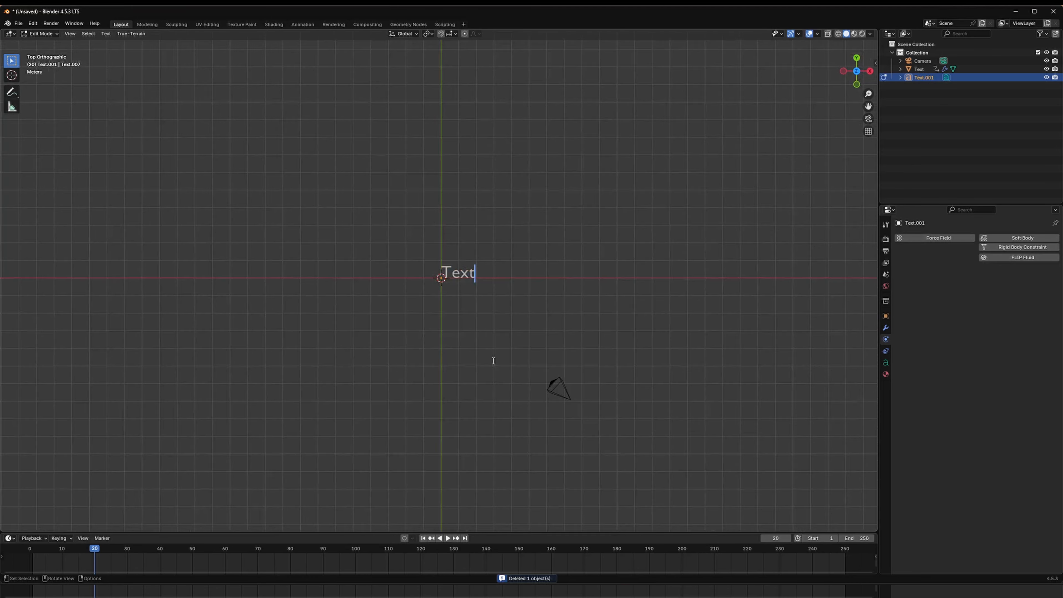
Step: Replace the default wording of the text object with COOL TEXT, split over two lines
type("COOL ")
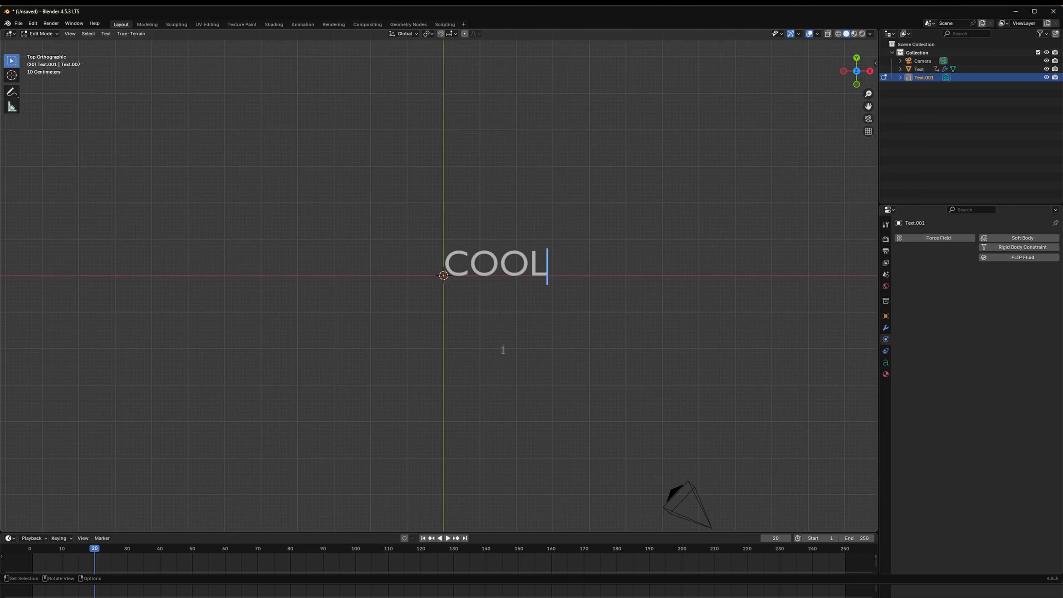
type("TEXT")
key("Tab")
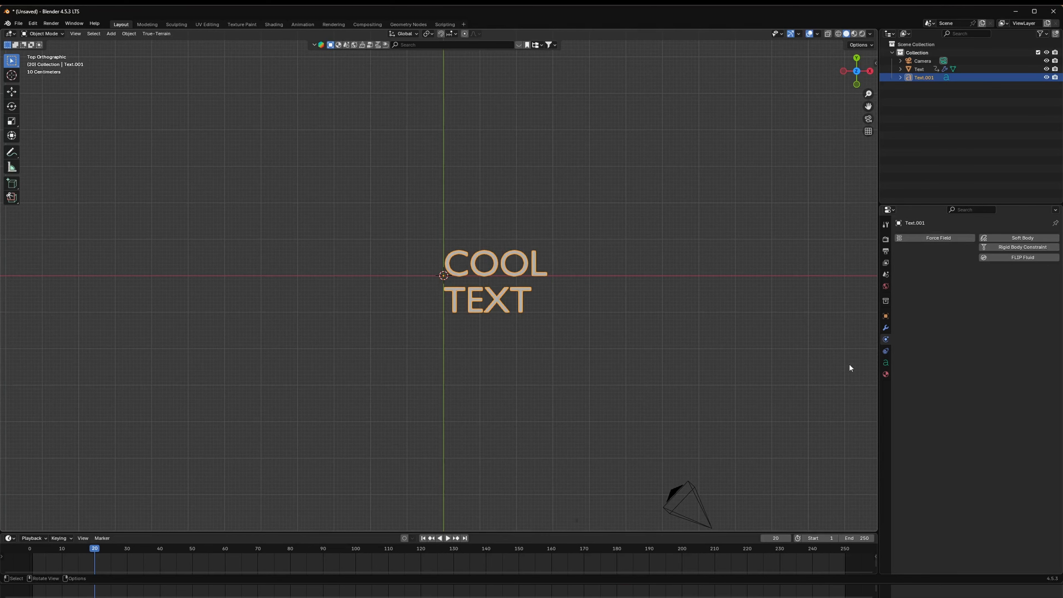
Step: Centre the text horizontally and load Arial Bold as its regular font
left_click(884, 365)
scroll(932, 405, "down", 5)
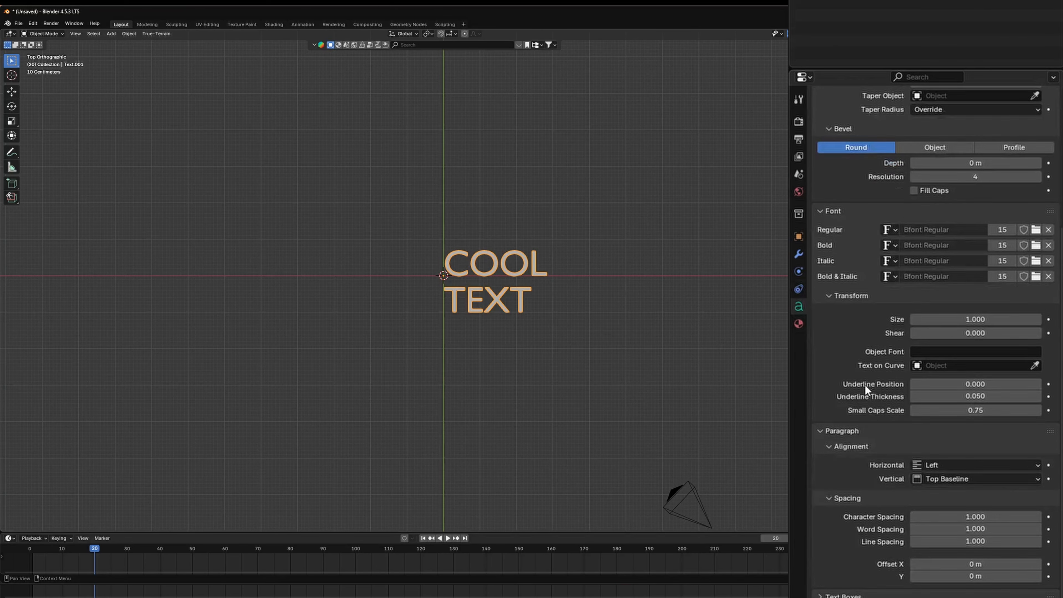
left_click(929, 449)
left_click(936, 476)
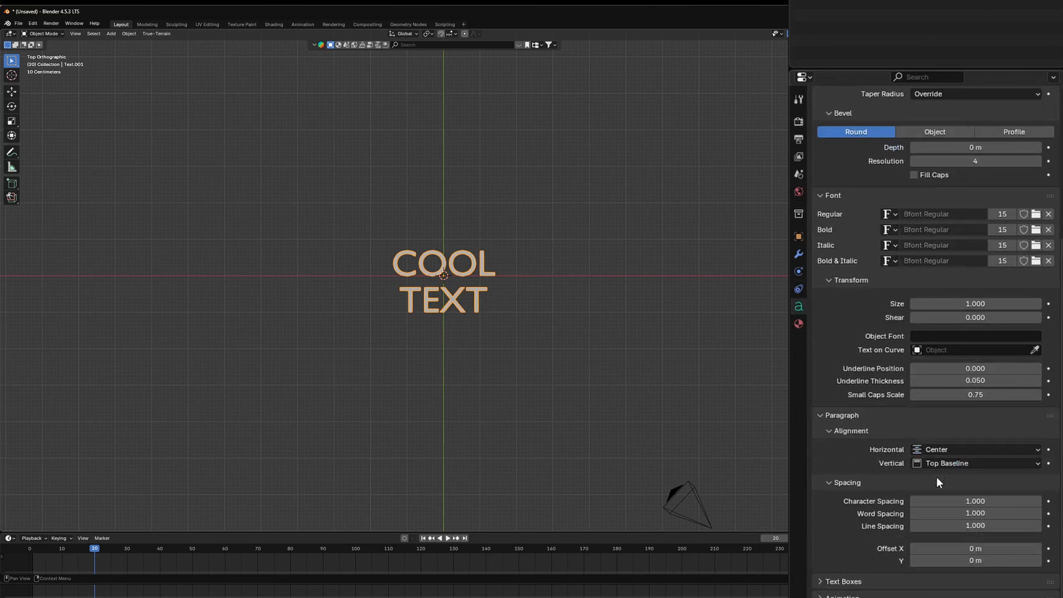
scroll(935, 476, "up", 5)
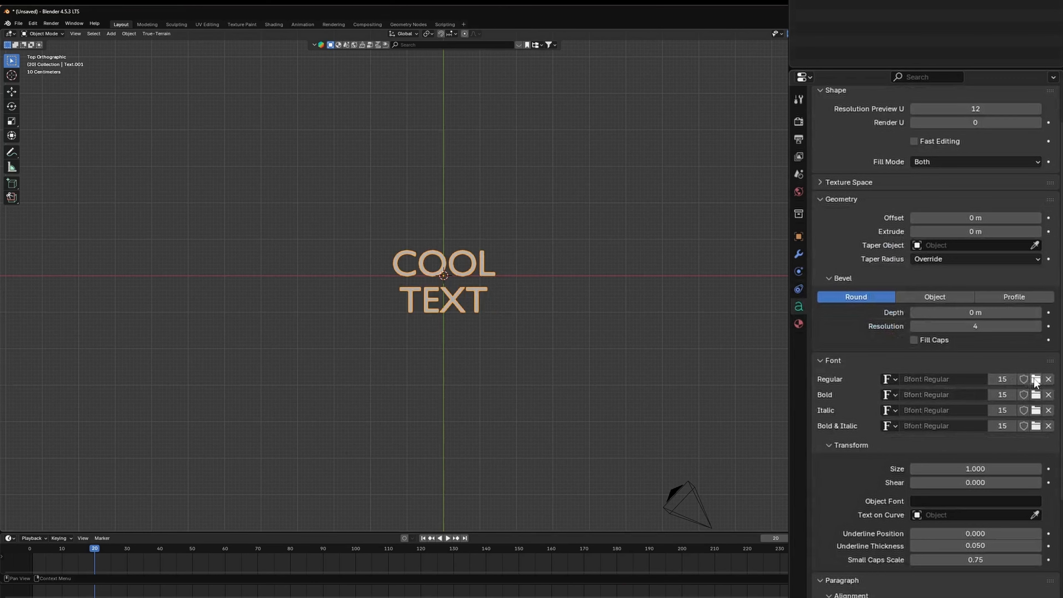
left_click(1034, 379)
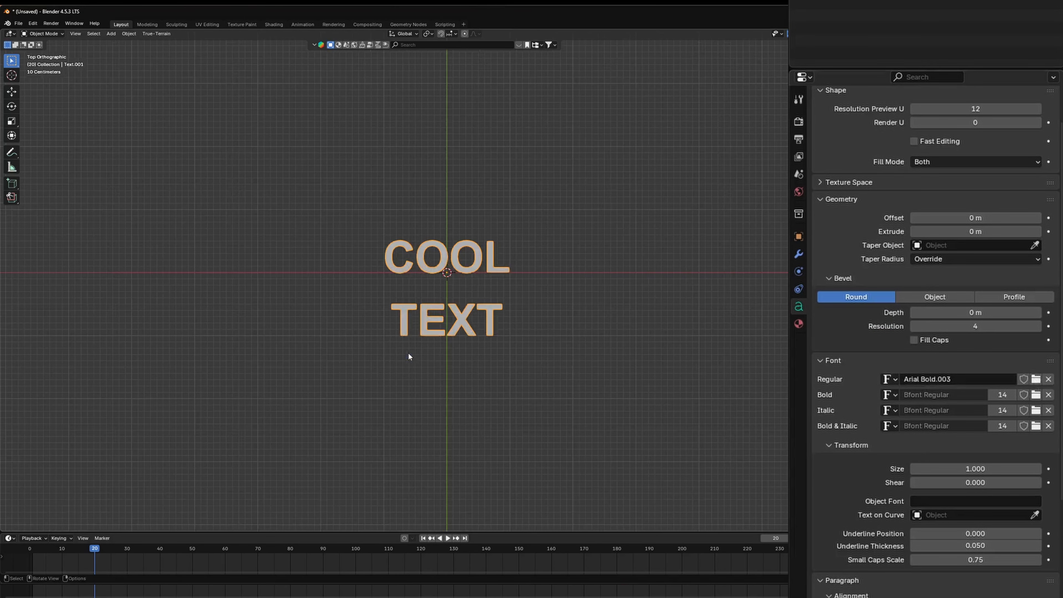
Step: Set the line spacing of the text to 0.6
scroll(850, 502, "down", 5)
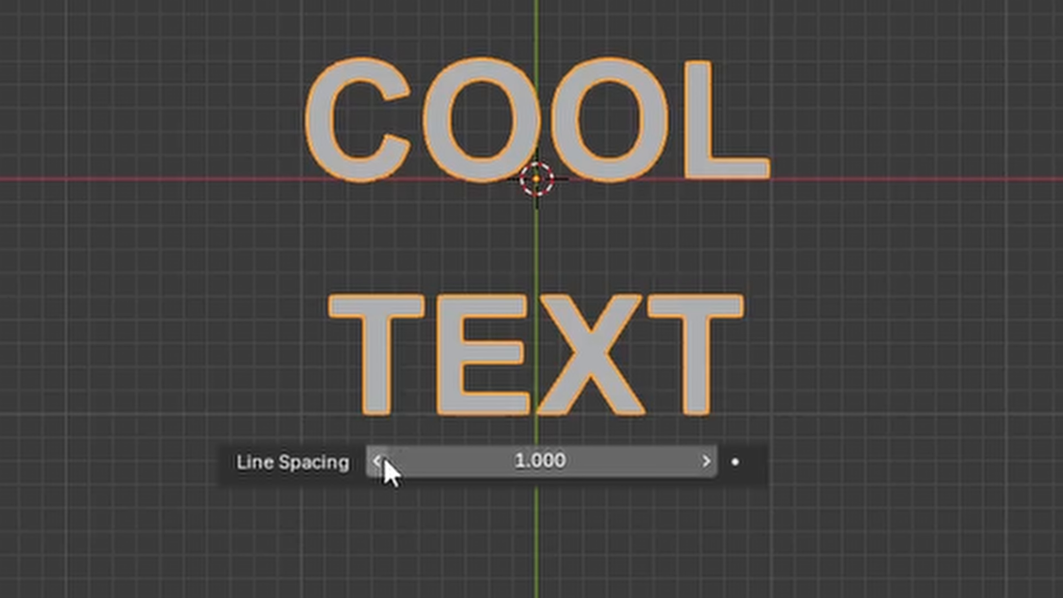
left_click(915, 526)
left_click(378, 461)
left_click(378, 461)
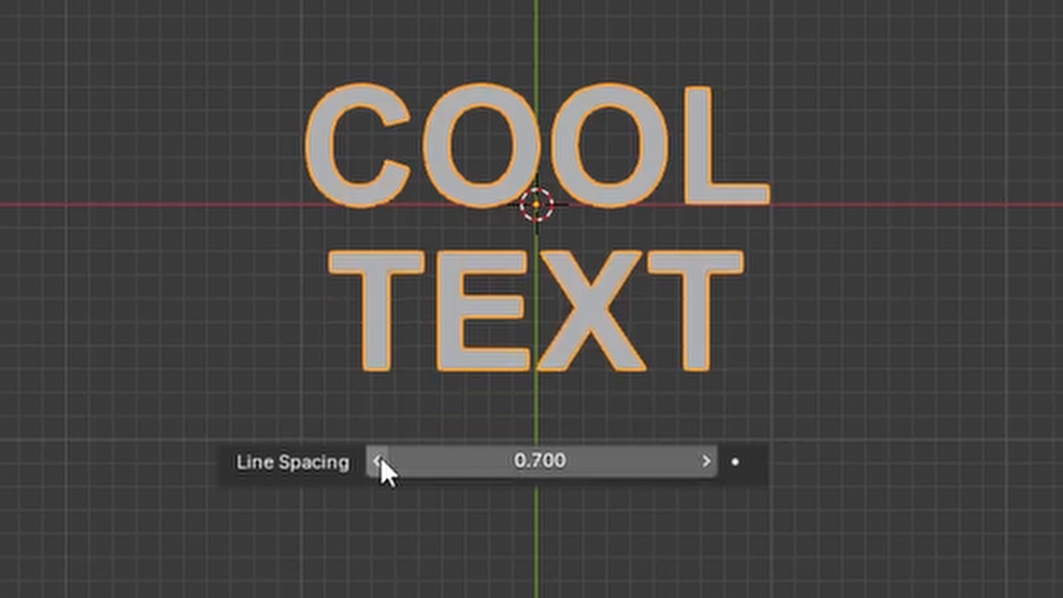
left_click(378, 462)
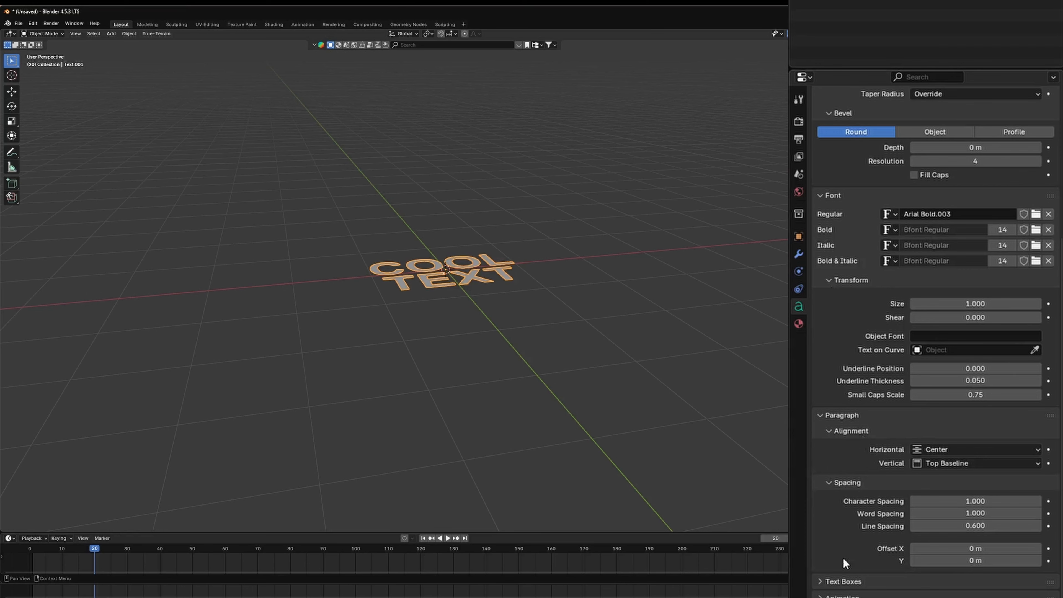
Step: Give the text an extrusion of 0.09 m
scroll(856, 439, "up", 8)
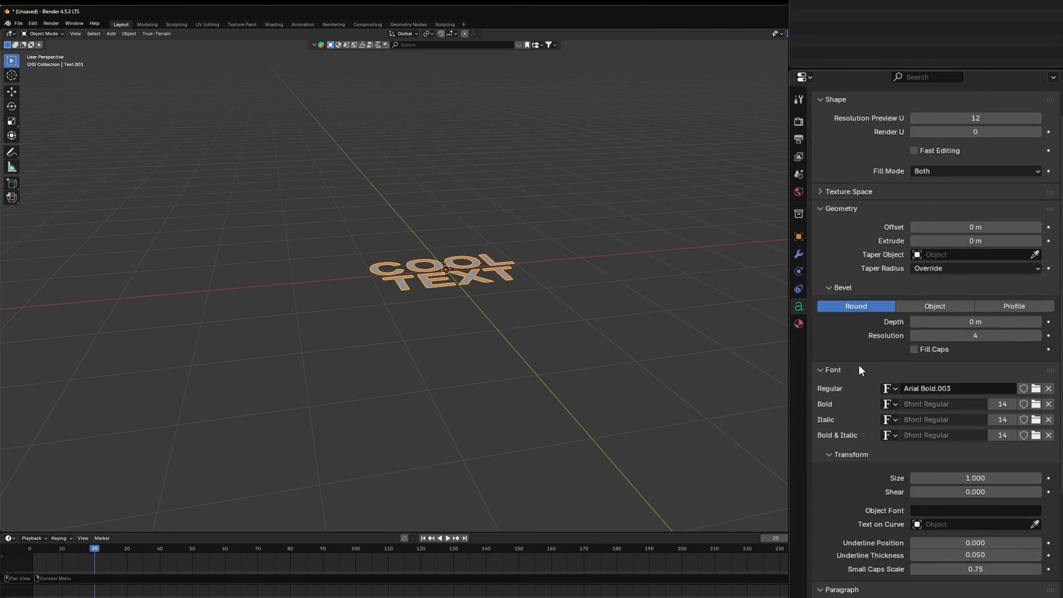
left_click(986, 242)
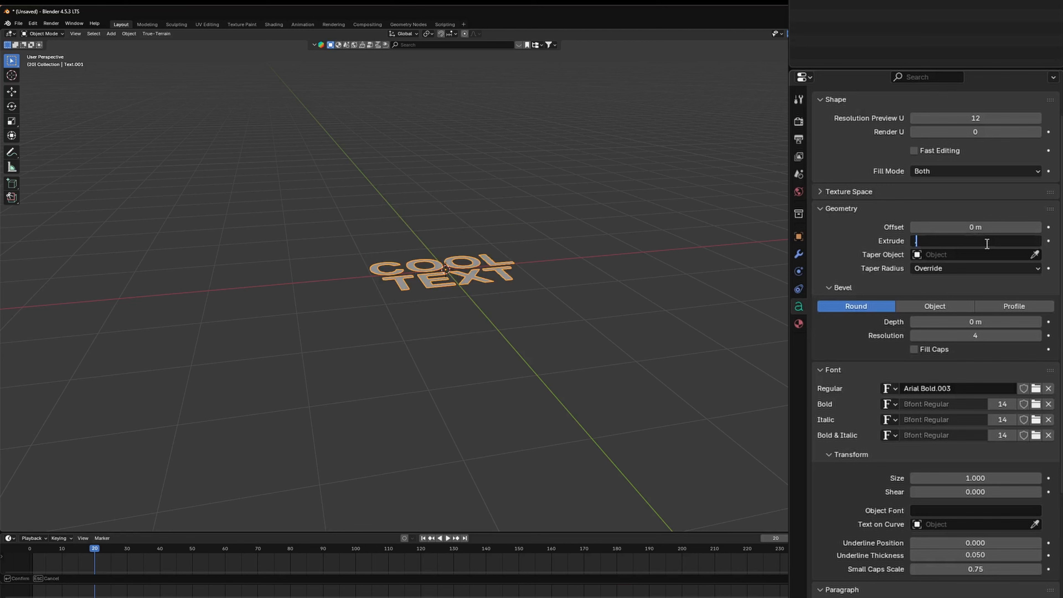
type(".09")
key("Return")
Step: Convert the extruded text object to a mesh
right_click(531, 319)
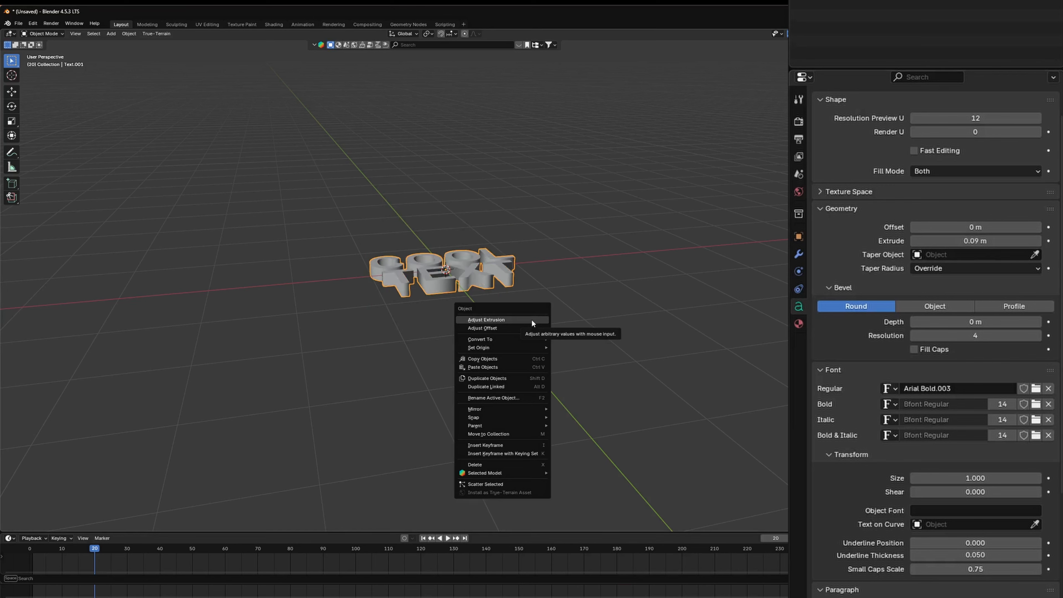
mouse_move(532, 335)
left_click(594, 228)
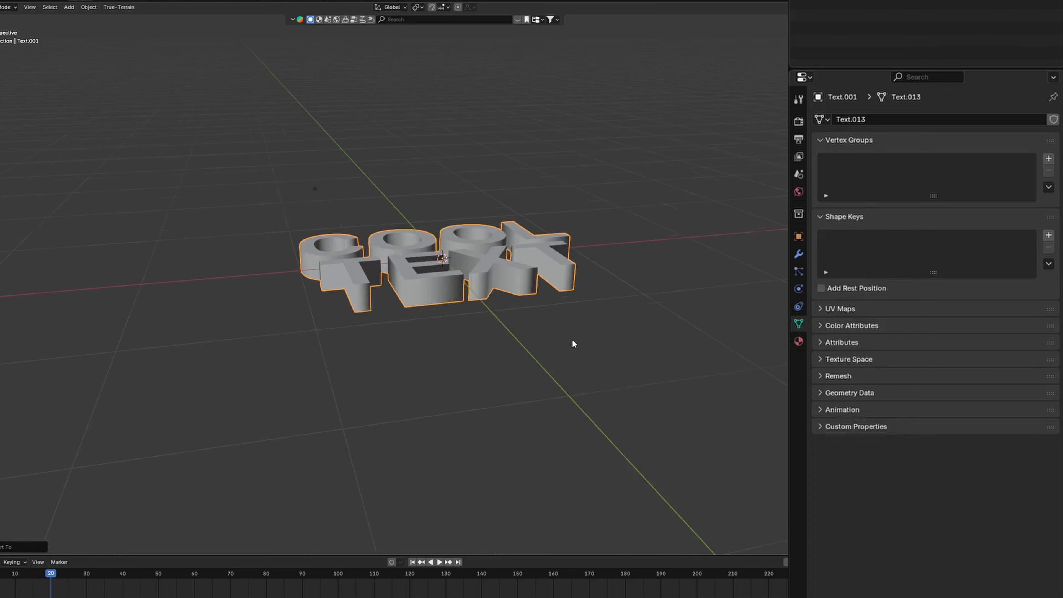
Step: Examine the topology of the converted text mesh in Edit Mode, especially on the curved letters
middle_click_drag(572, 343, 566, 403)
key("Tab")
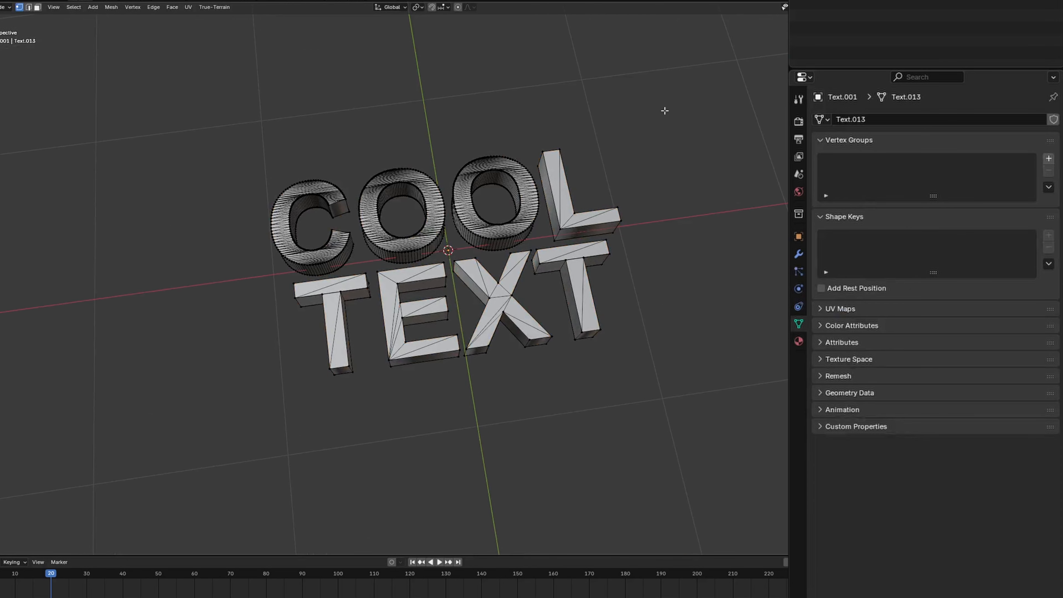
scroll(664, 112, "up", 6)
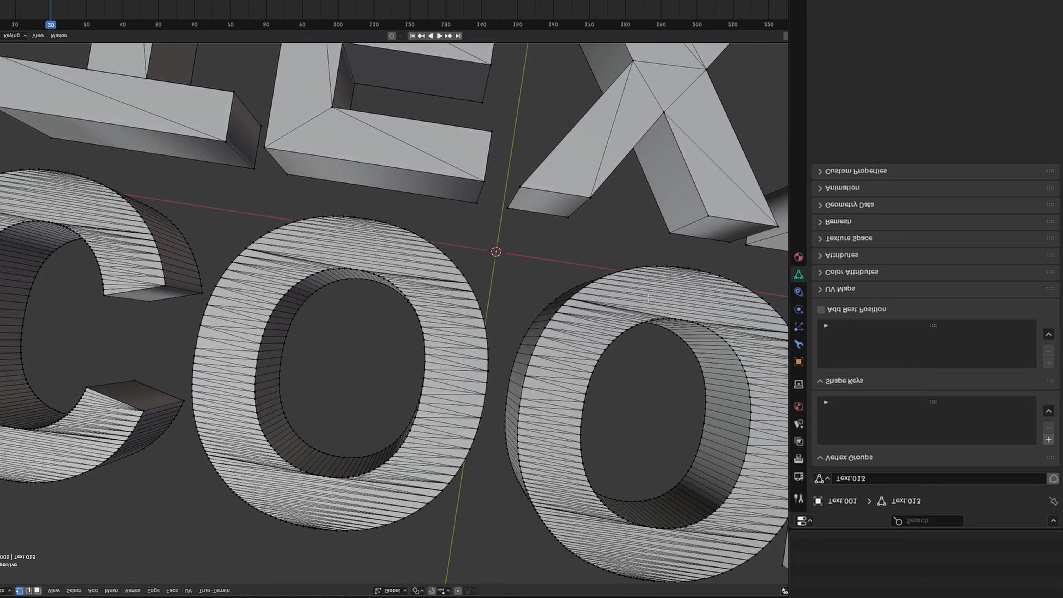
scroll(648, 298, "down", 3)
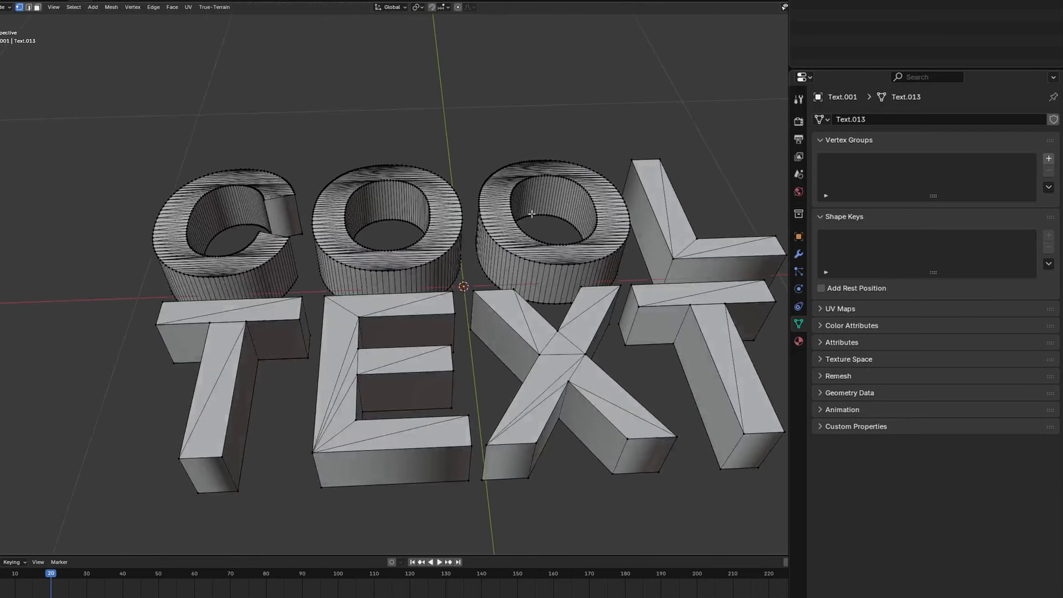
middle_click_drag(607, 201, 540, 211)
scroll(539, 211, "down", 4)
key("Tab")
Step: Add a Remesh modifier to the text in Sharp mode with Remove Disconnected turned off
left_click(795, 255)
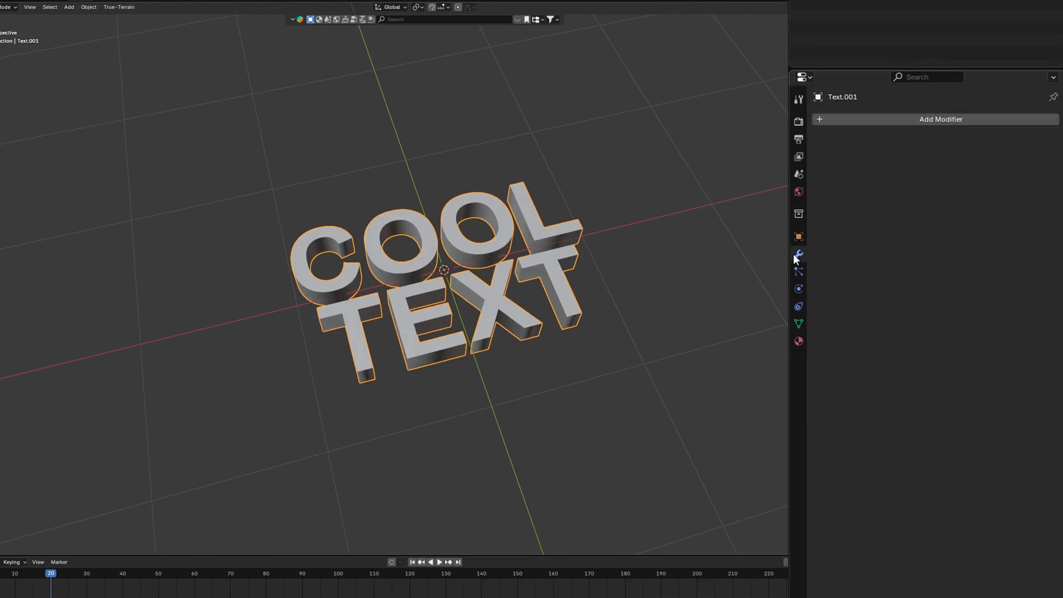
left_click(905, 120)
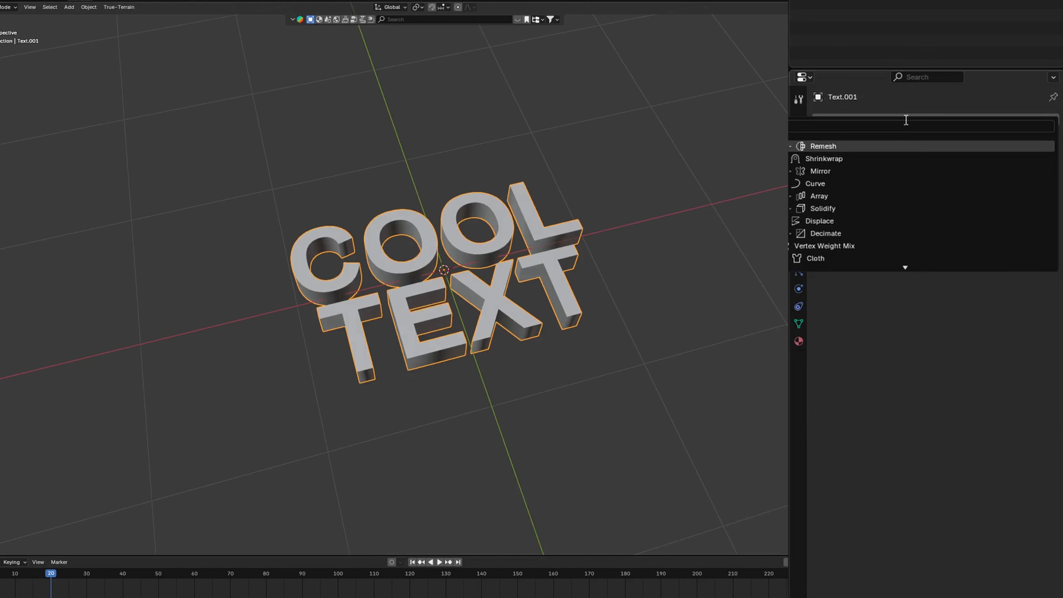
left_click(884, 145)
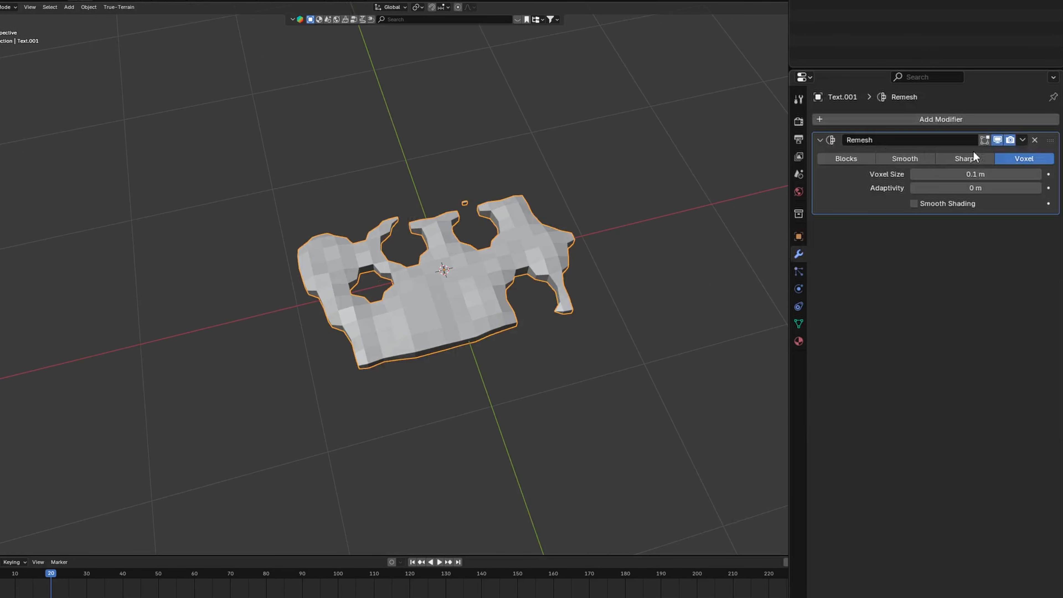
left_click(966, 158)
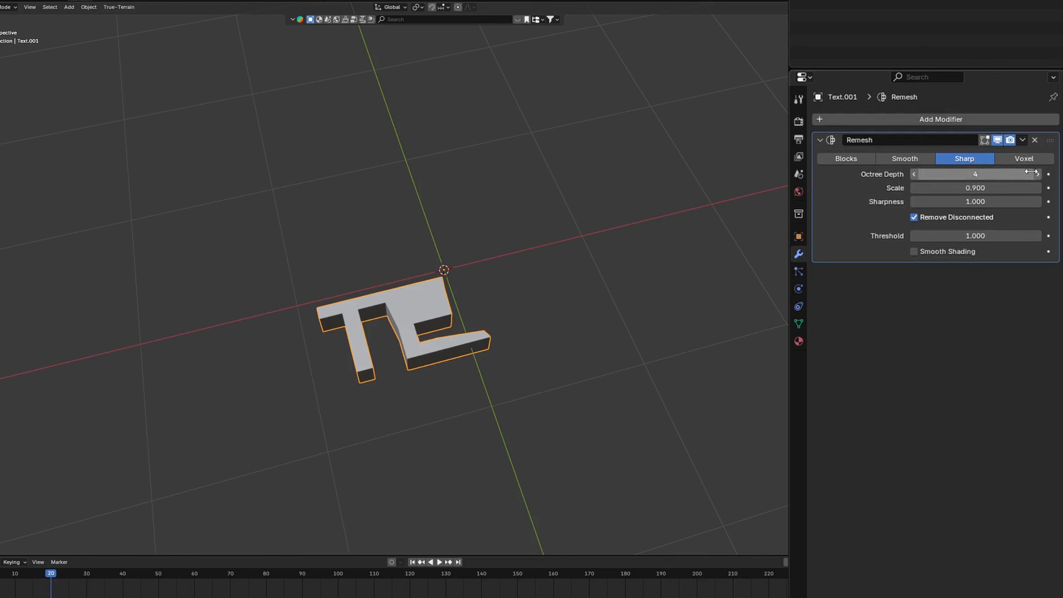
left_click(915, 217)
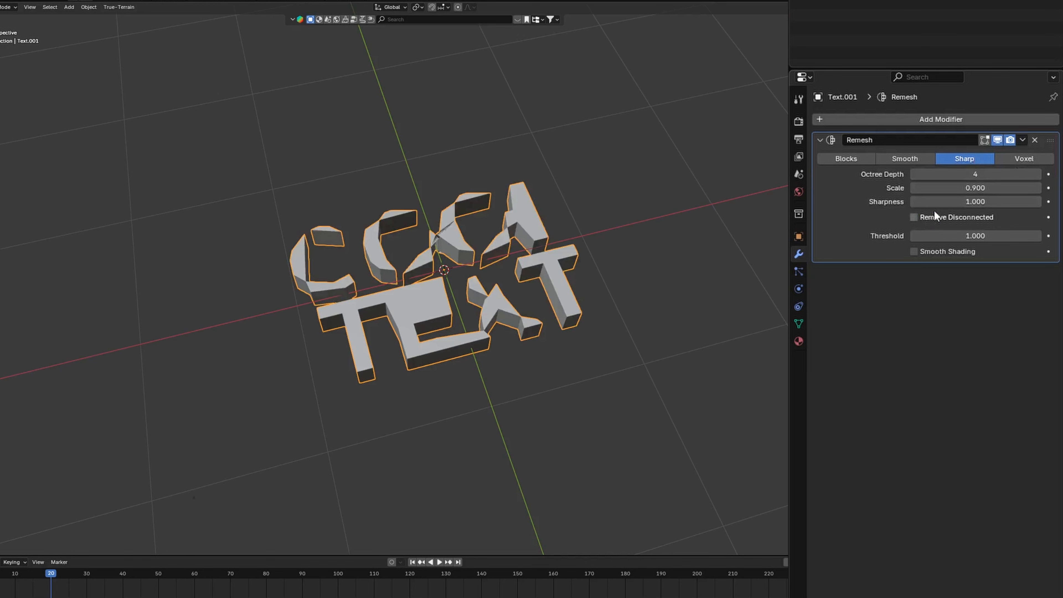
Step: Try applying the Remesh modifier with a higher octree depth, check the resulting mesh density, and undo it
left_click(998, 175)
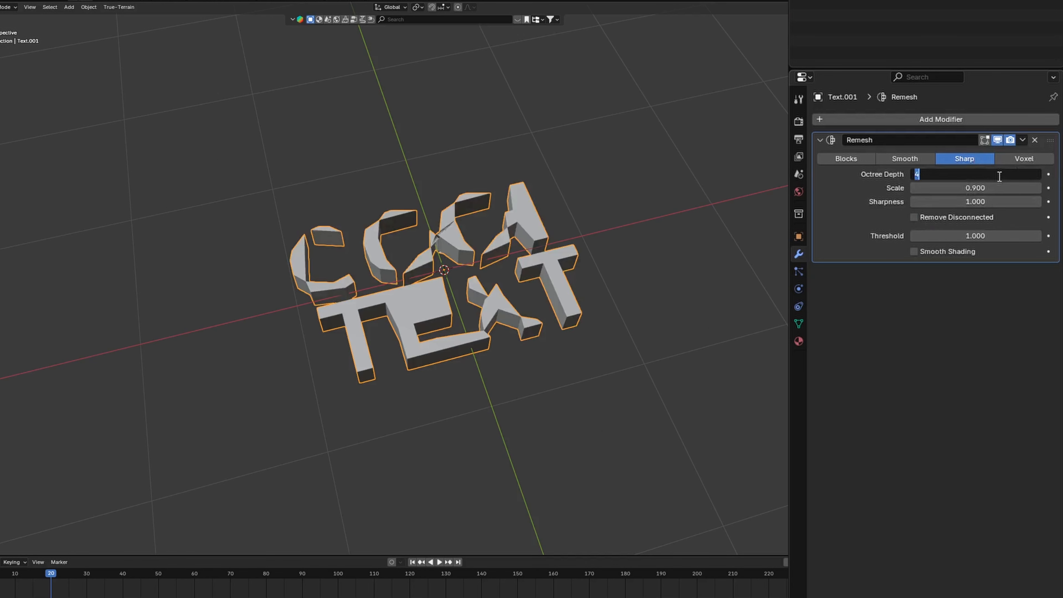
key("Return")
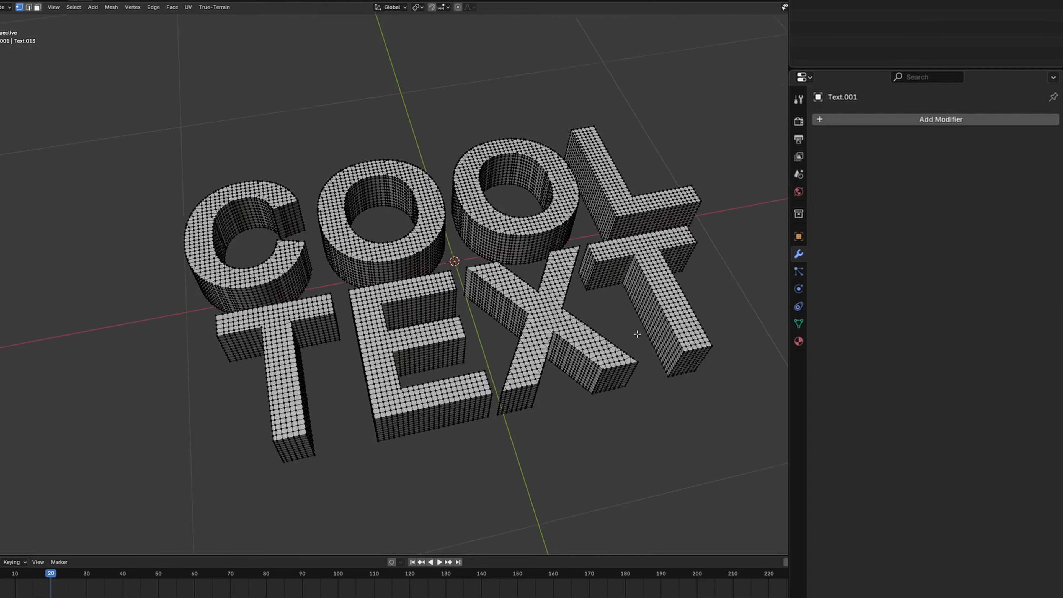
middle_click_drag(607, 256, 689, 335)
key("Tab")
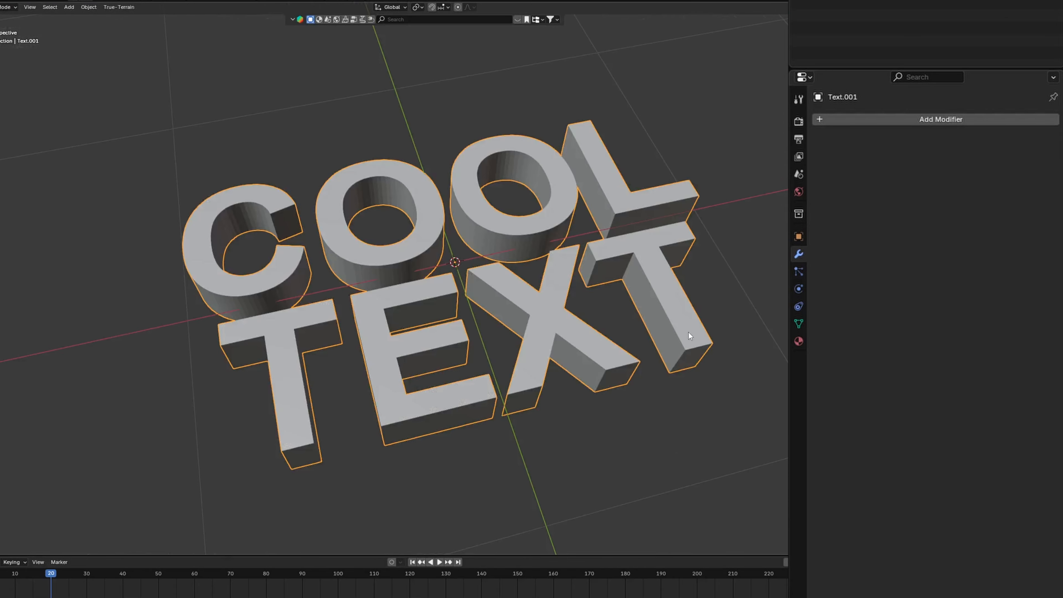
key("ctrl+z")
key("ctrl+z")
key("ctrl+z")
Step: Set the Remesh octree depth to 6 and apply the modifier to the text mesh
left_click(915, 173)
left_click(915, 174)
left_click(1038, 175)
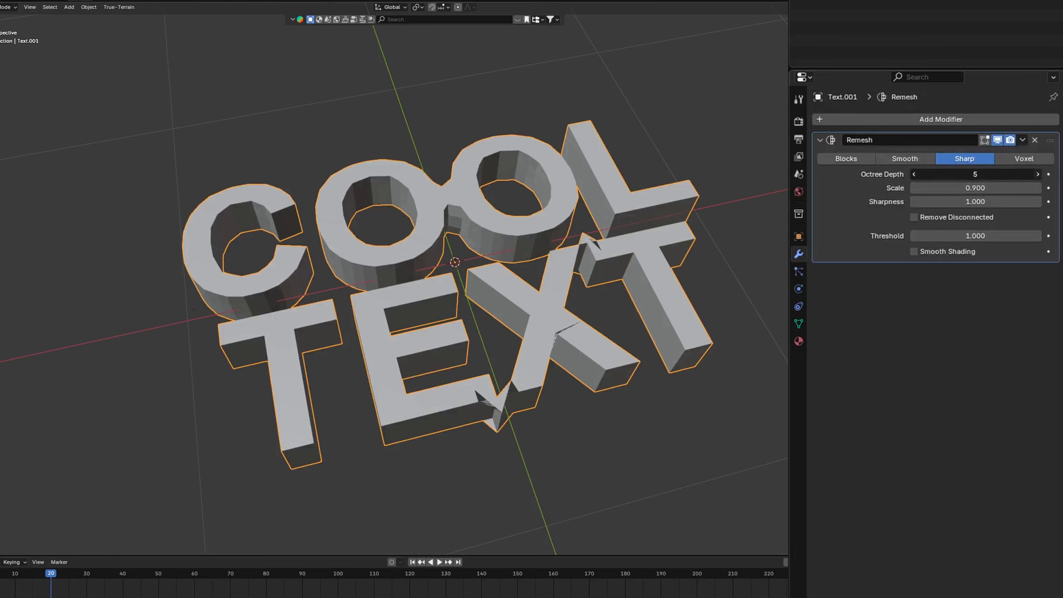
left_click(1038, 175)
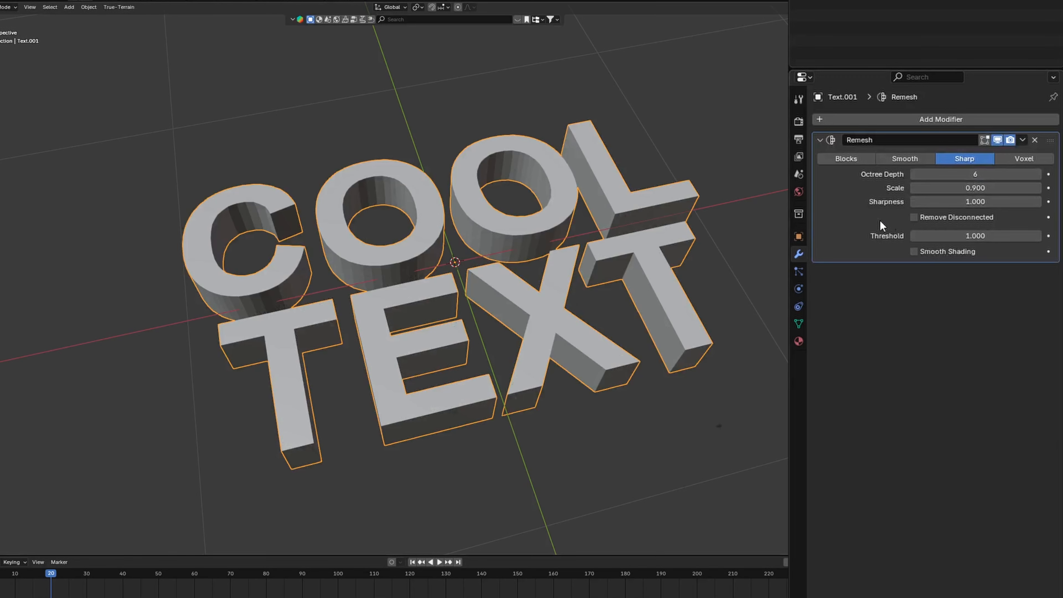
key("ctrl+a")
key("Tab")
mouse_move(748, 305)
middle_mouse_down()
mouse_move(766, 275)
mouse_move(759, 290)
middle_mouse_up()
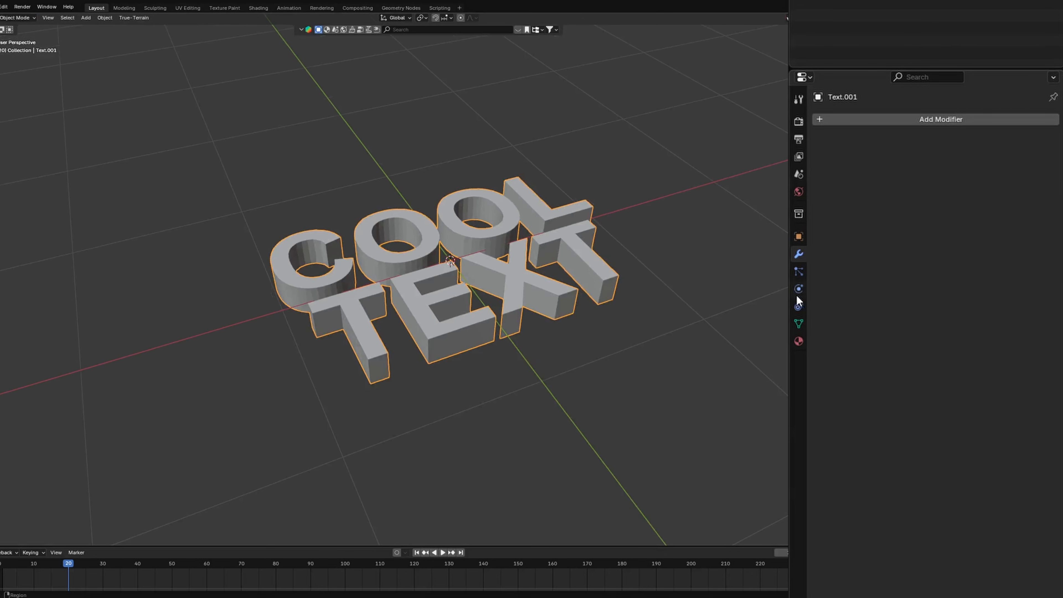
Step: Add cloth physics to the text and play the simulation from the start
left_click(798, 302)
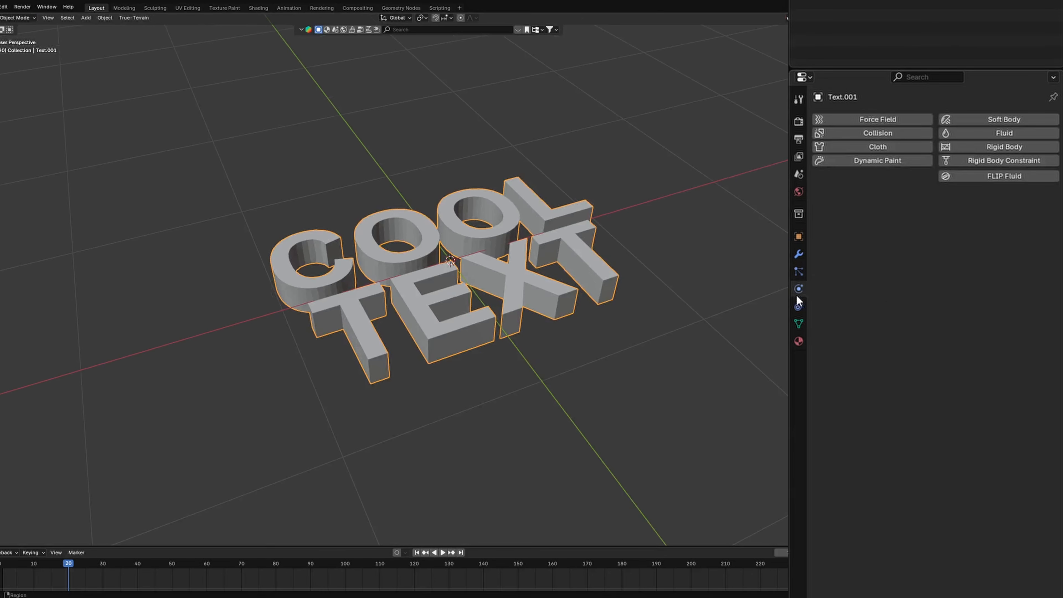
left_click(859, 145)
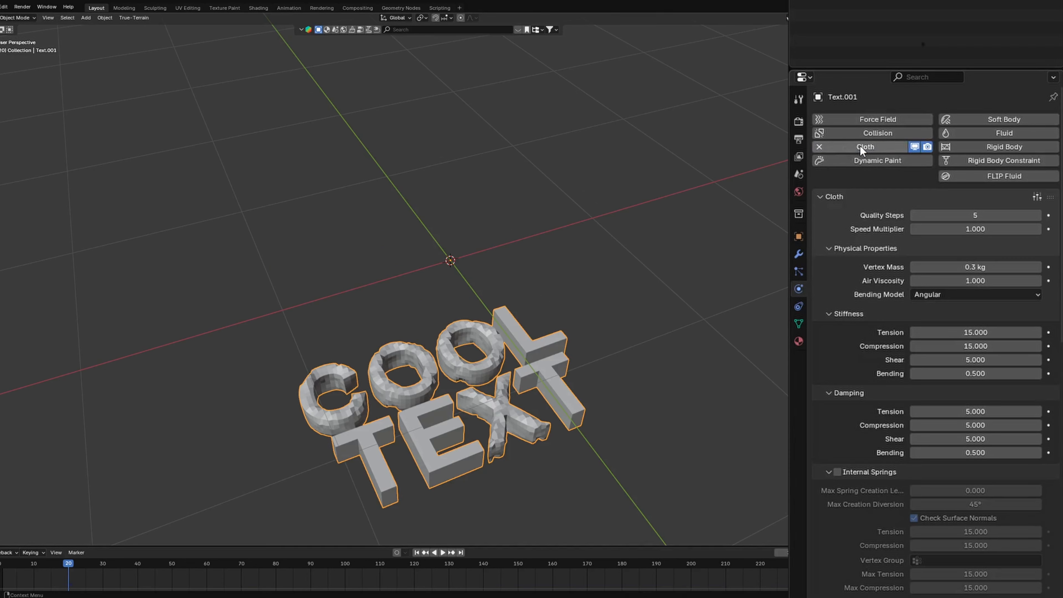
key("shift+Left")
key("space")
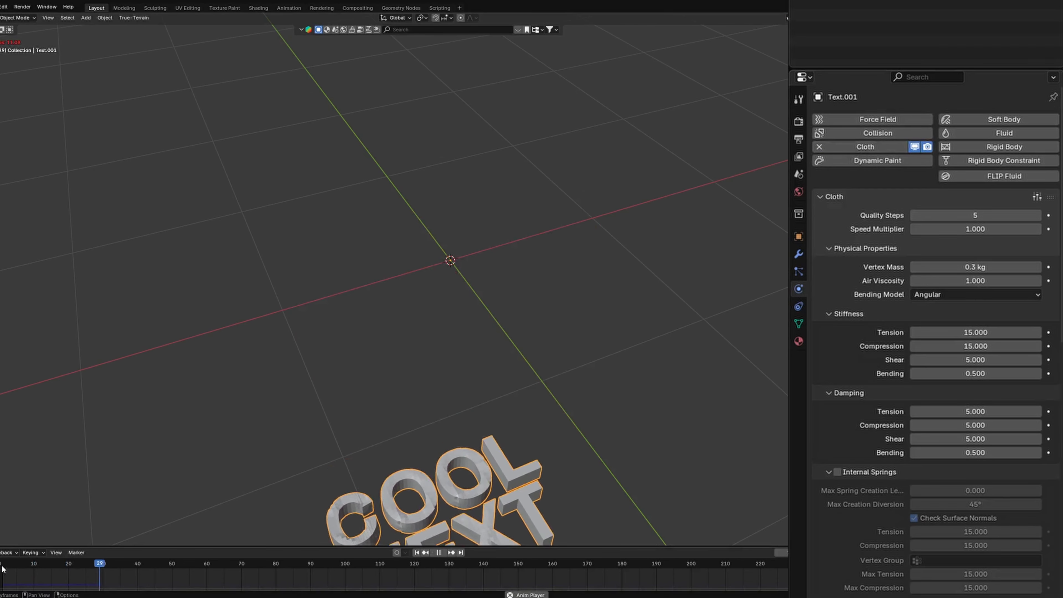
key("shift+Left")
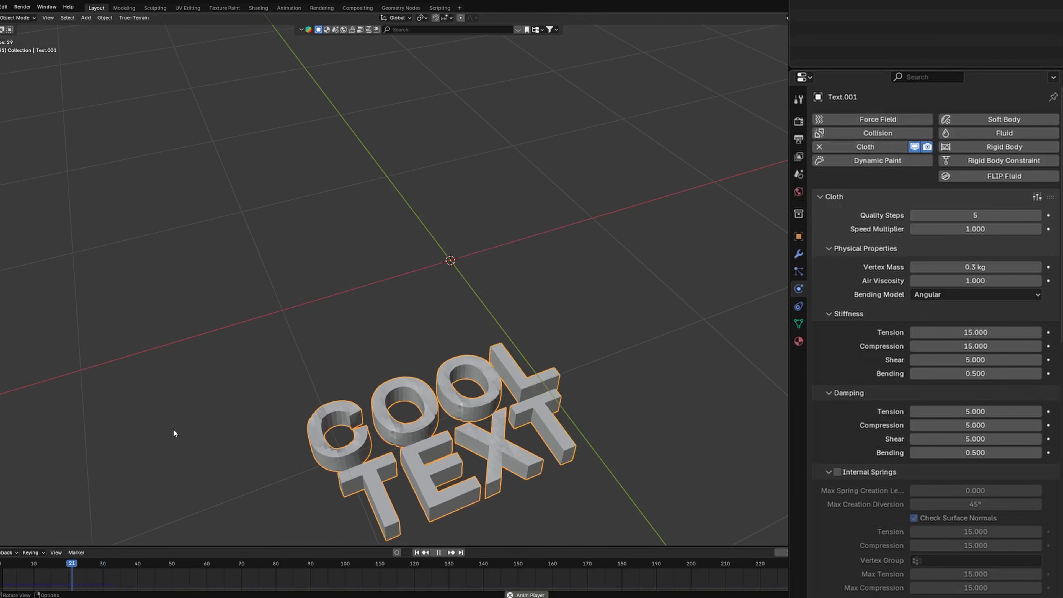
key("Escape")
Step: Add a large plane around the text and subdivide it with 10 cuts
key("shift+a")
mouse_move(369, 327)
left_click(407, 326)
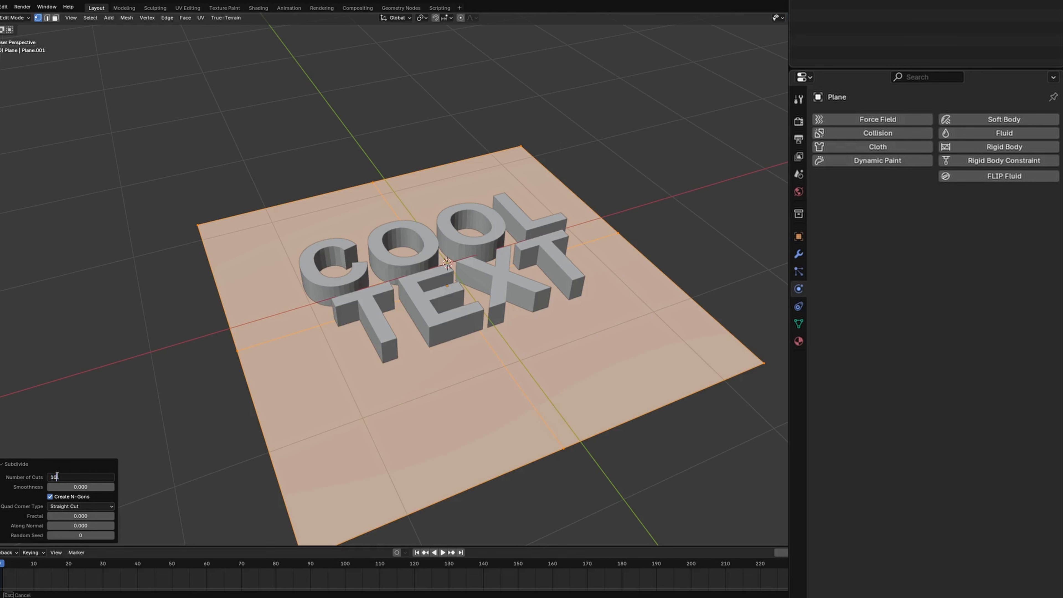
key("Return")
key("Tab")
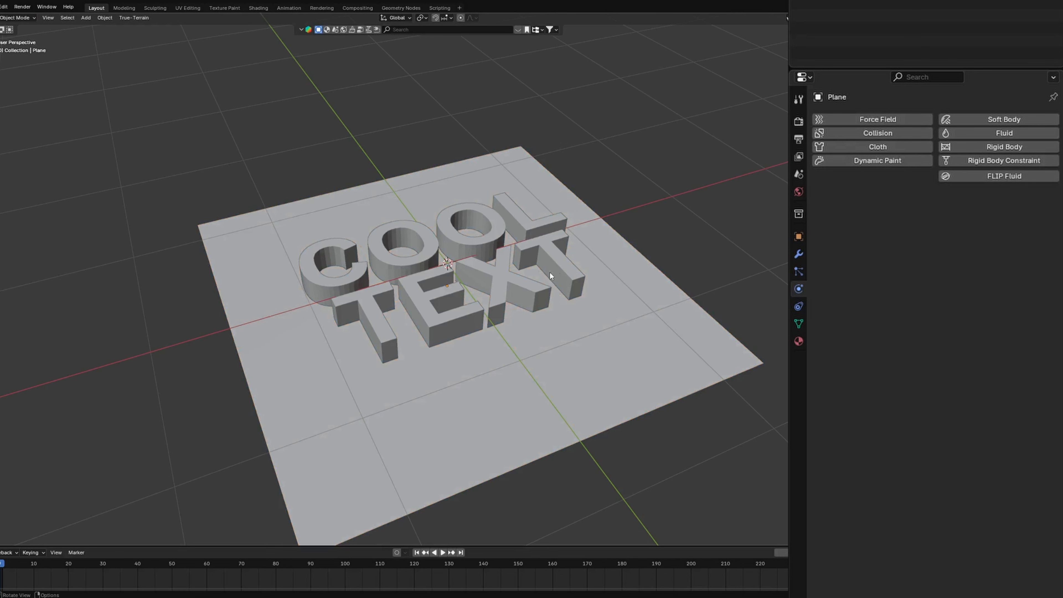
Step: Enable Pressure in the text mesh's cloth settings
left_click(559, 268)
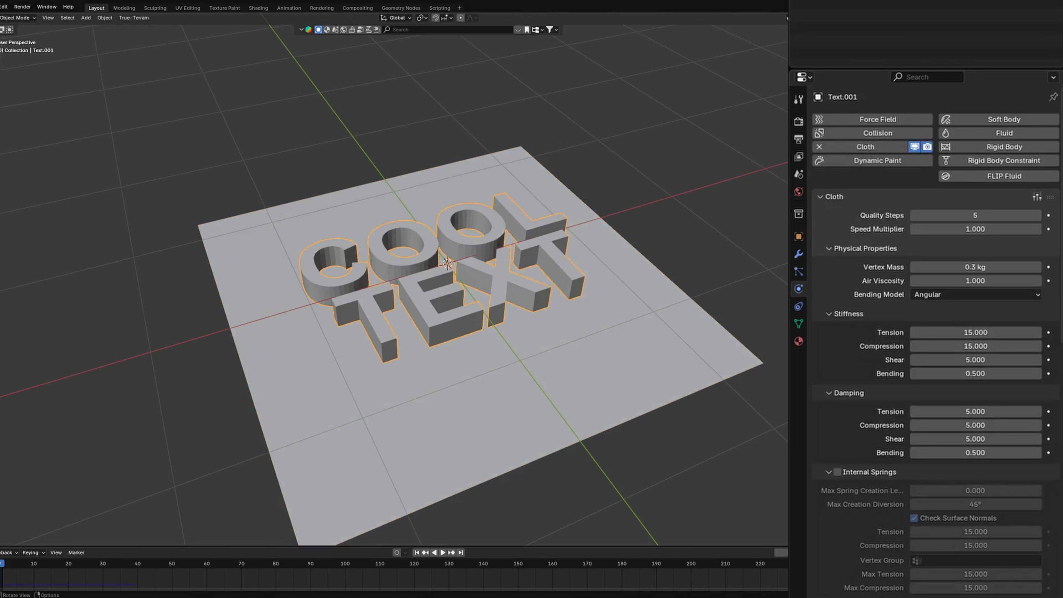
scroll(909, 258, "down", 12)
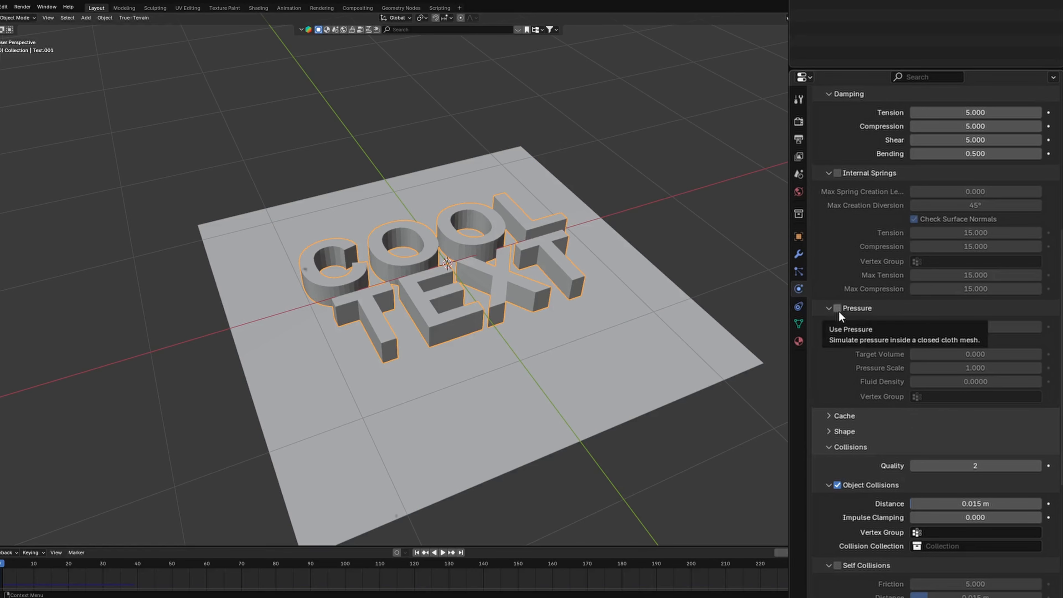
left_click(837, 308)
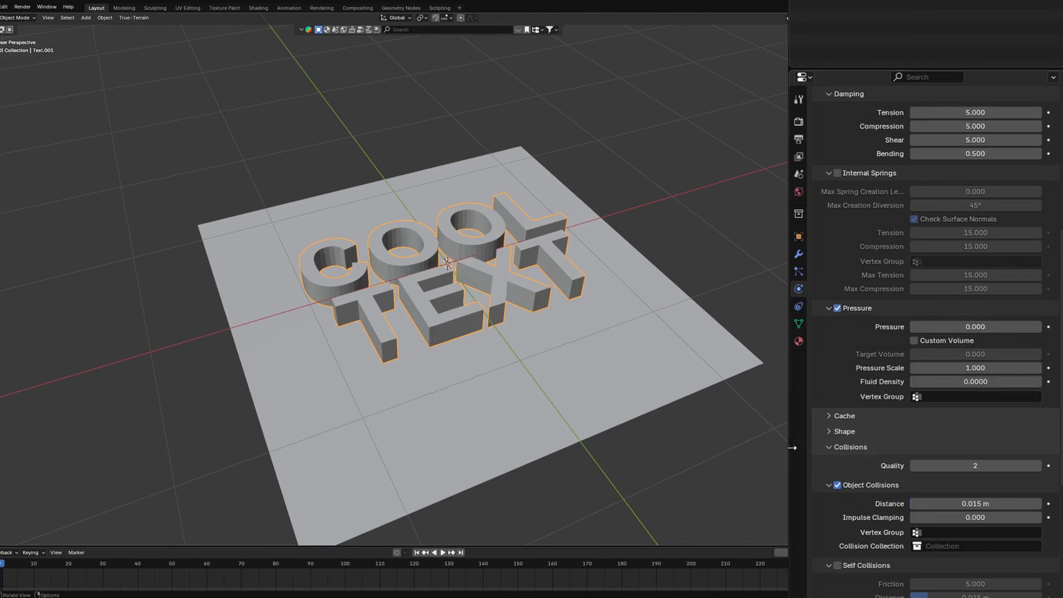
Step: Set the text cloth's gravity field weight to 0.95 and play the simulation
scroll(864, 441, "down", 10)
left_click(932, 471)
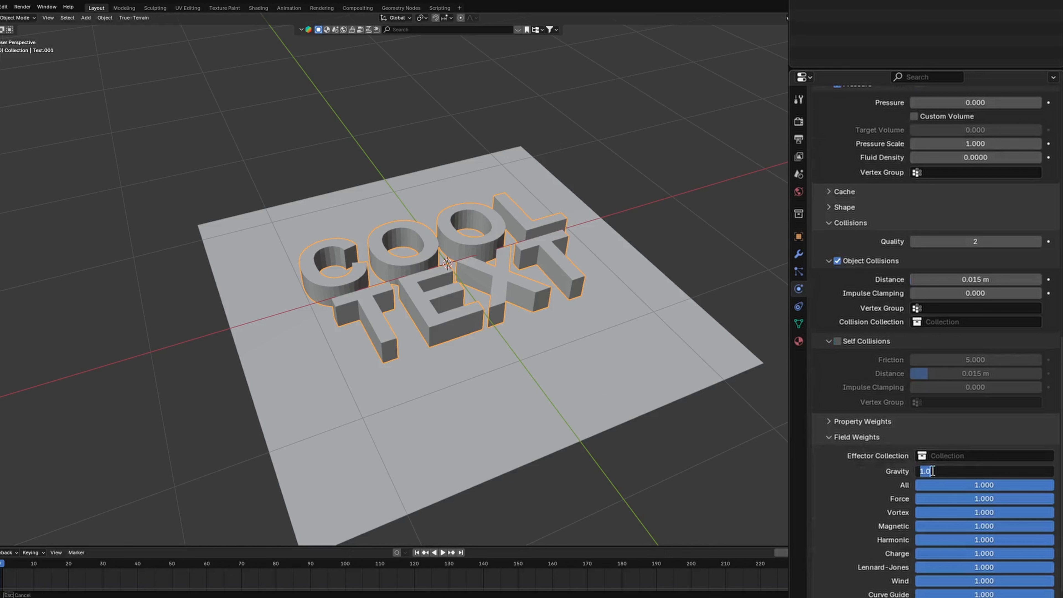
type(".95")
key("Return")
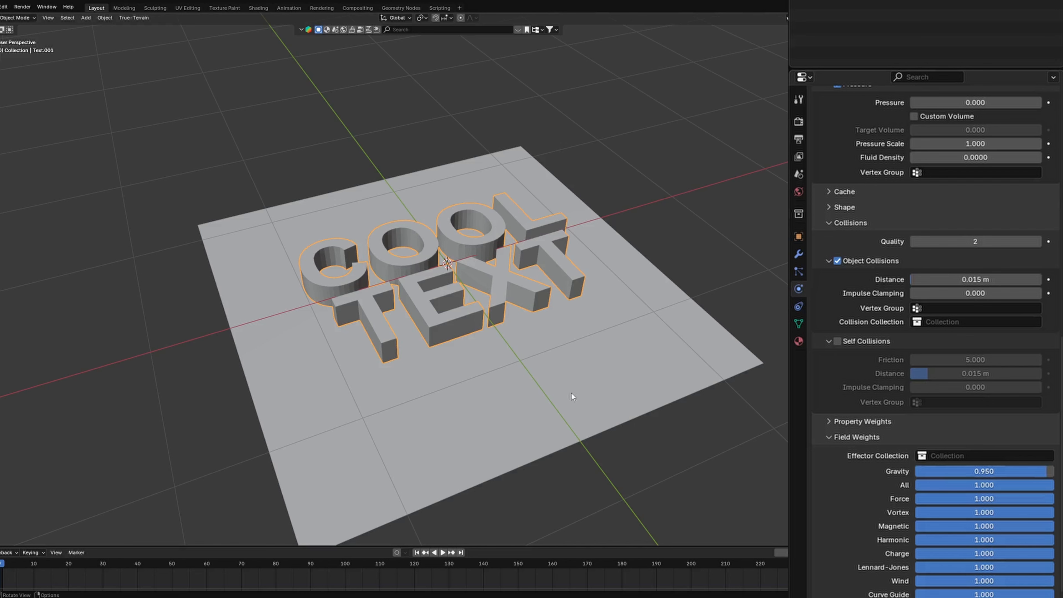
key("space")
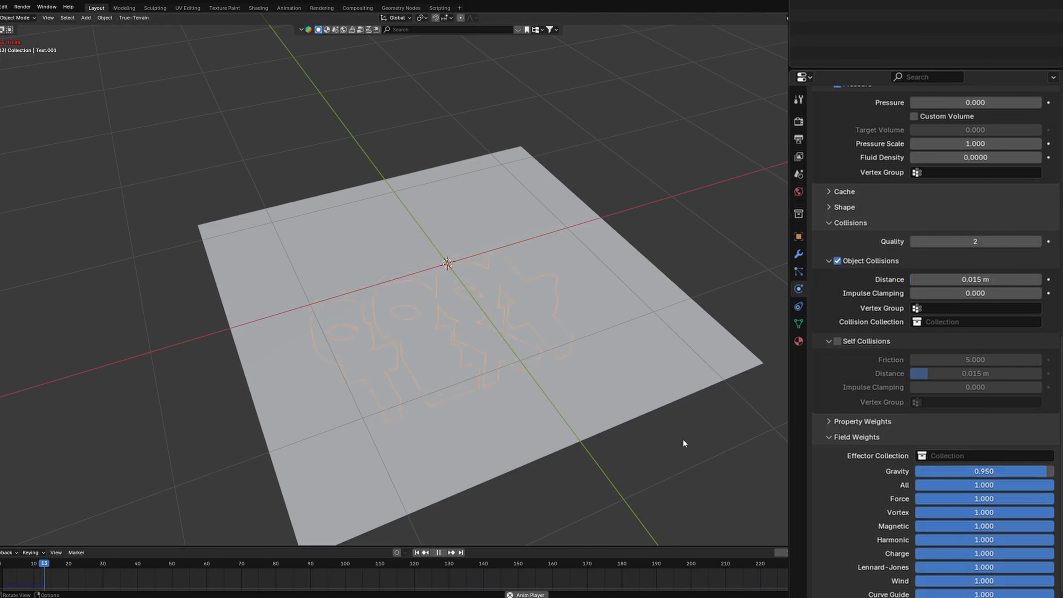
Step: Add Collision physics to the plane and replay the simulation from the start
left_click(360, 431)
key("shift+Left")
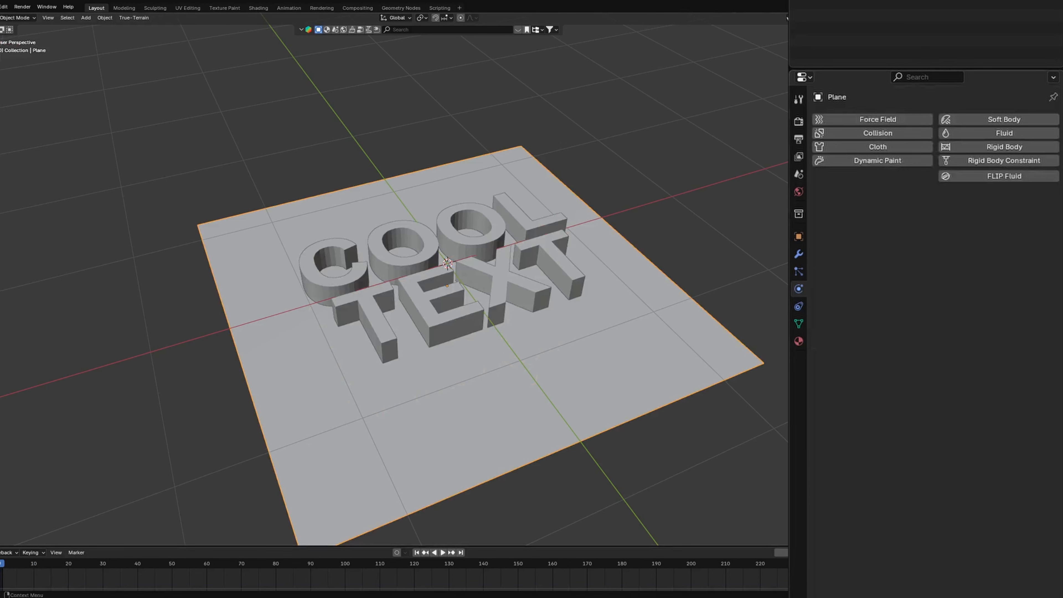
left_click(877, 132)
key("space")
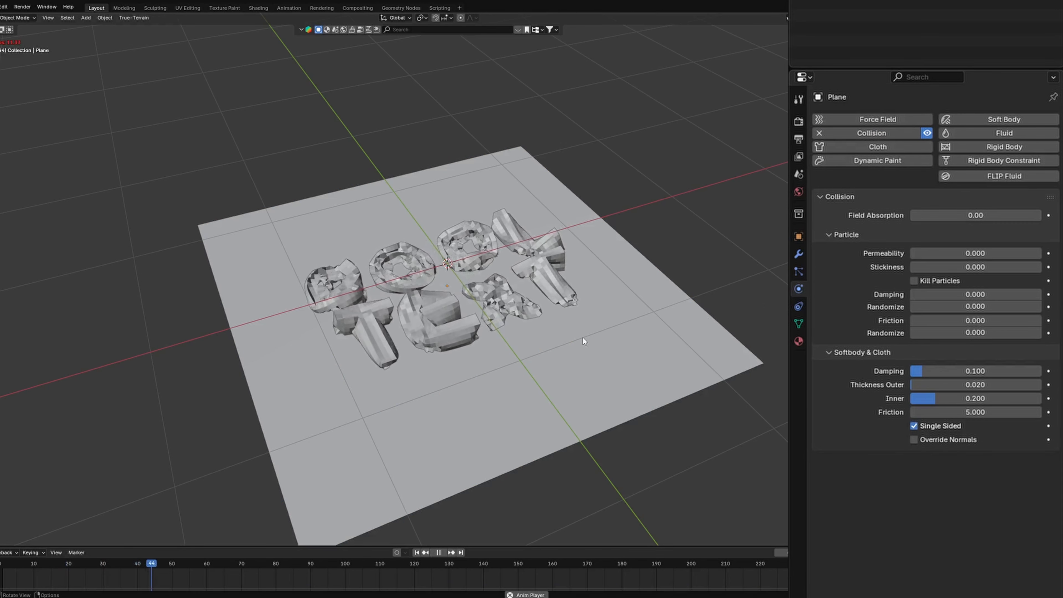
Step: Stop playback and set the text's cloth pressure to 10
left_click(463, 342)
key("Escape")
scroll(849, 214, "down", 16)
scroll(855, 268, "up", 4)
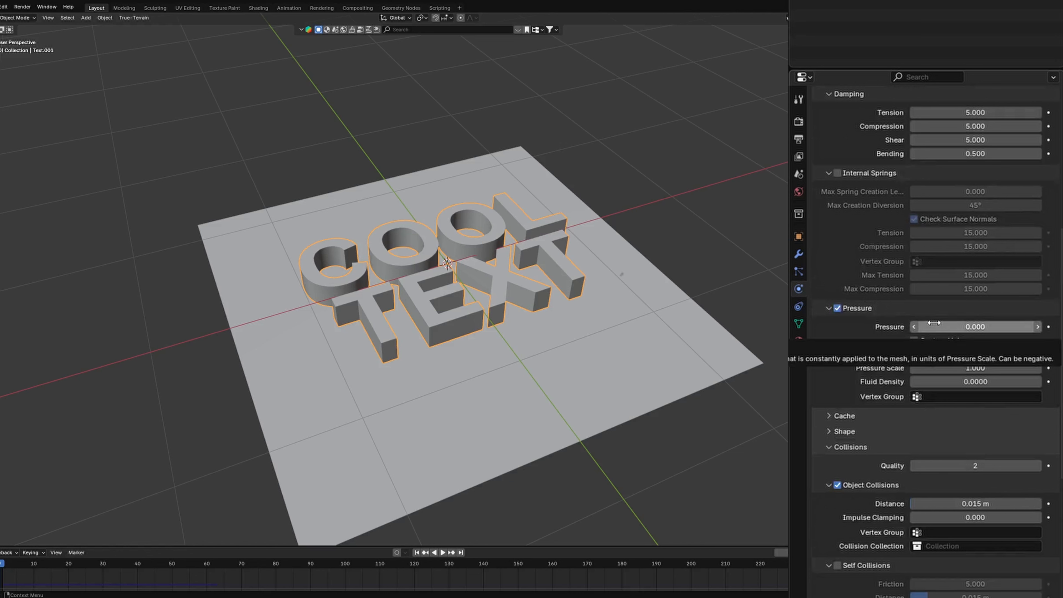
left_click(934, 322)
type("10")
key("Return")
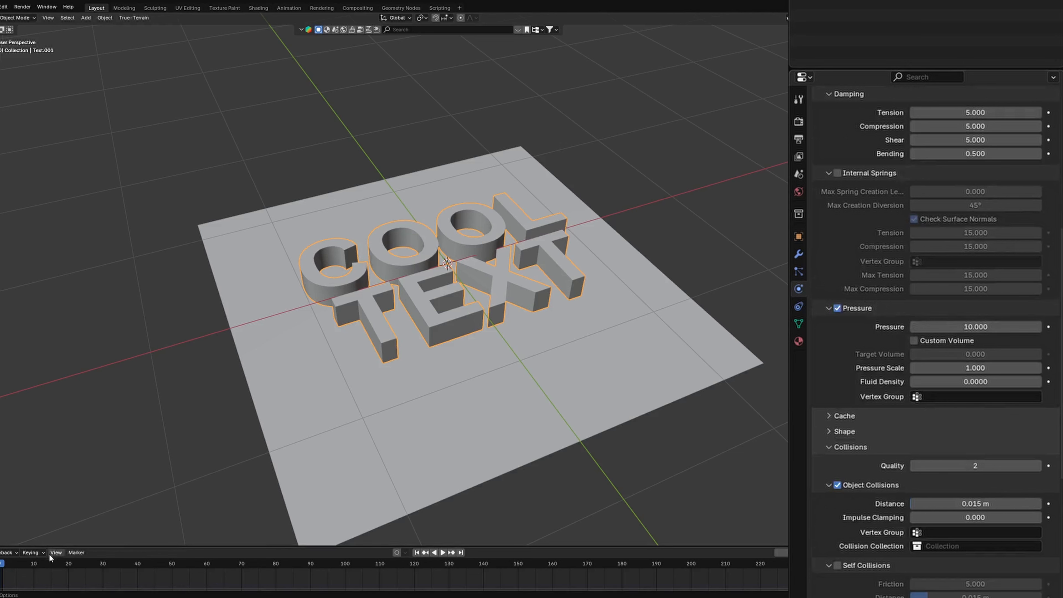
Step: Play the simulation, and set the cloth pressure to 15 and the collision quality to 8
key("space")
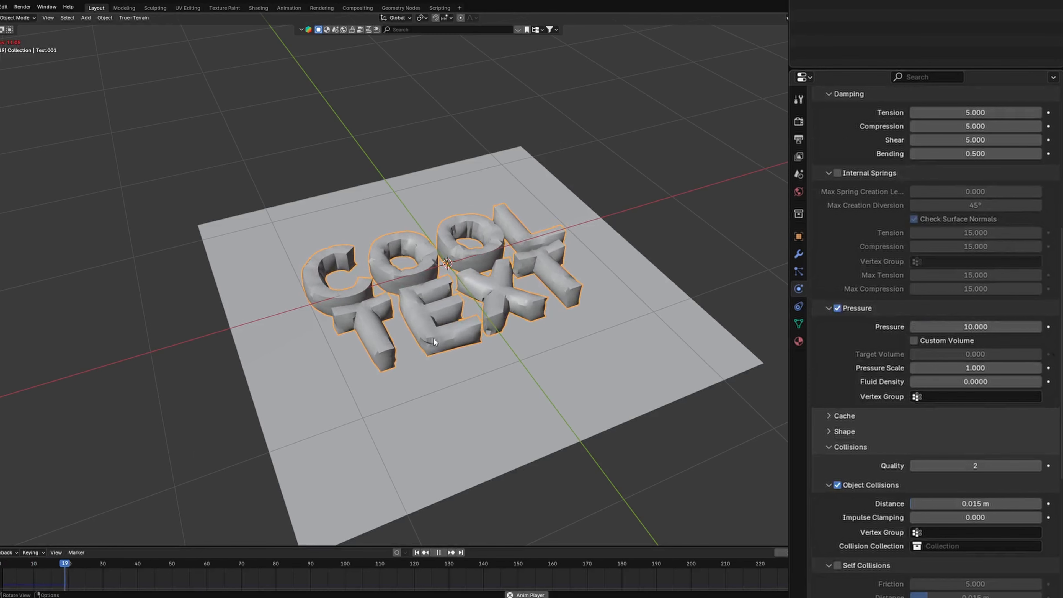
key("Escape")
scroll(816, 406, "down", 3)
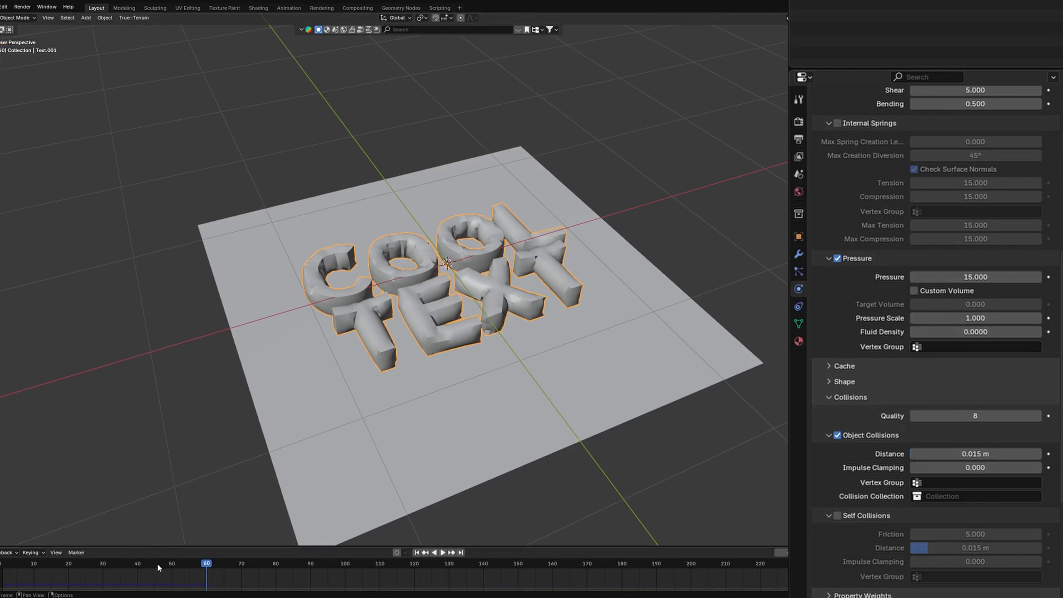
Step: Keyframe the pressure of 15 and move that keyframe to frame 40
left_click(1, 563)
key("i")
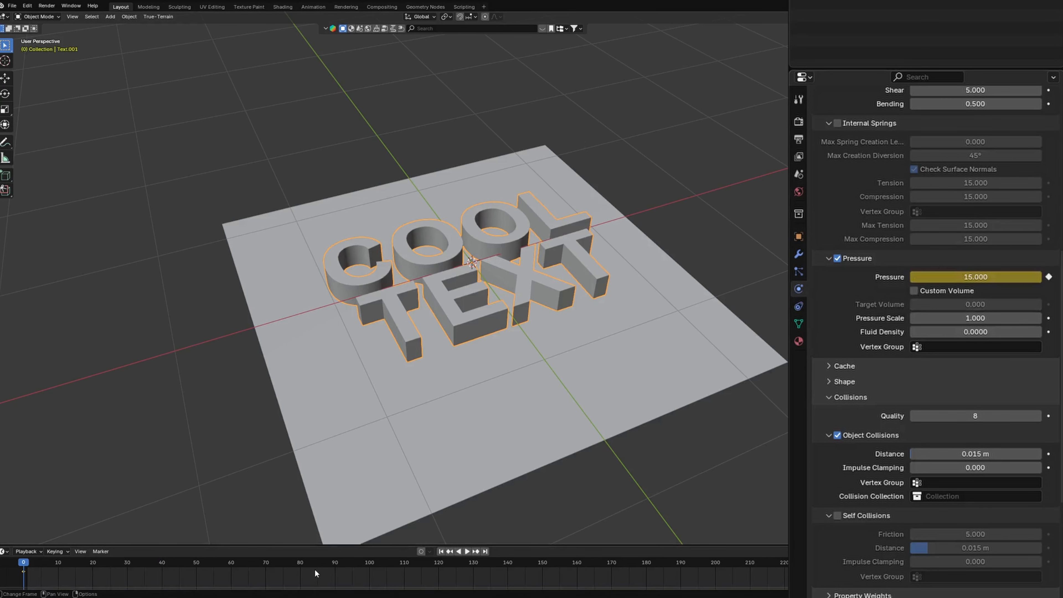
key("g")
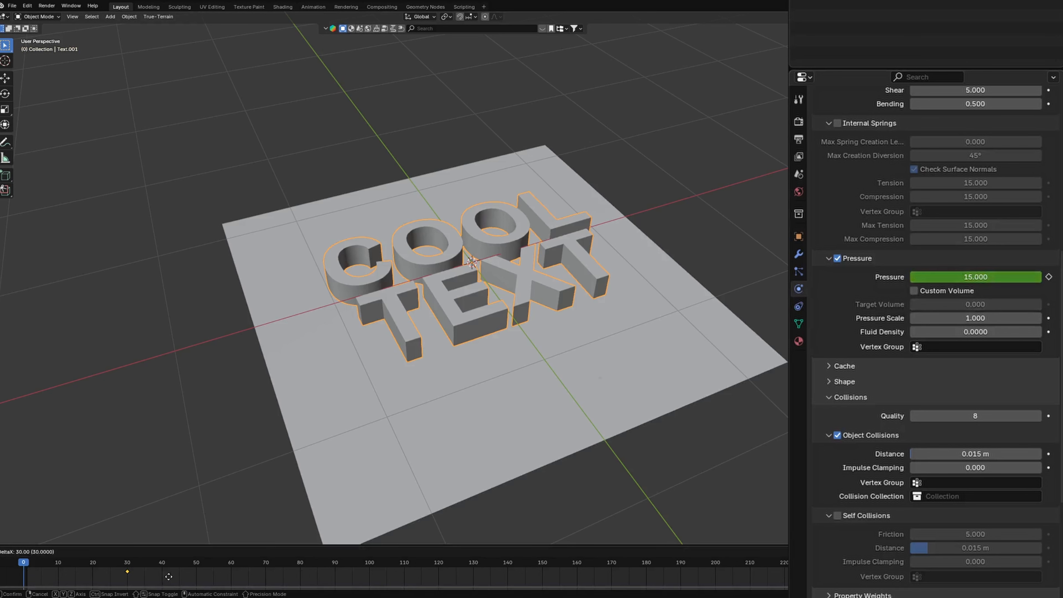
left_click(168, 576)
key("g")
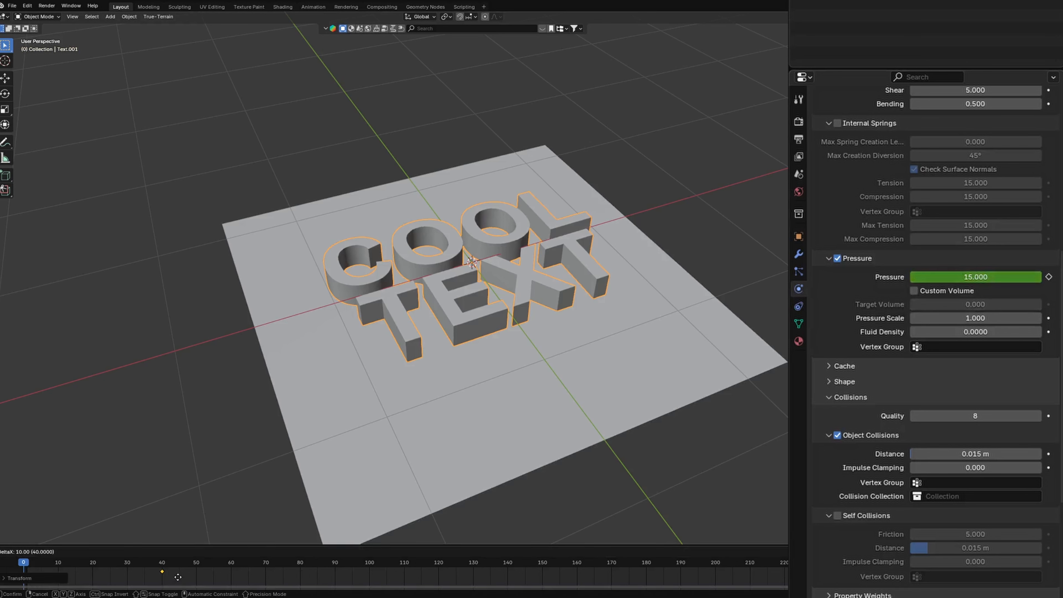
left_click(178, 577)
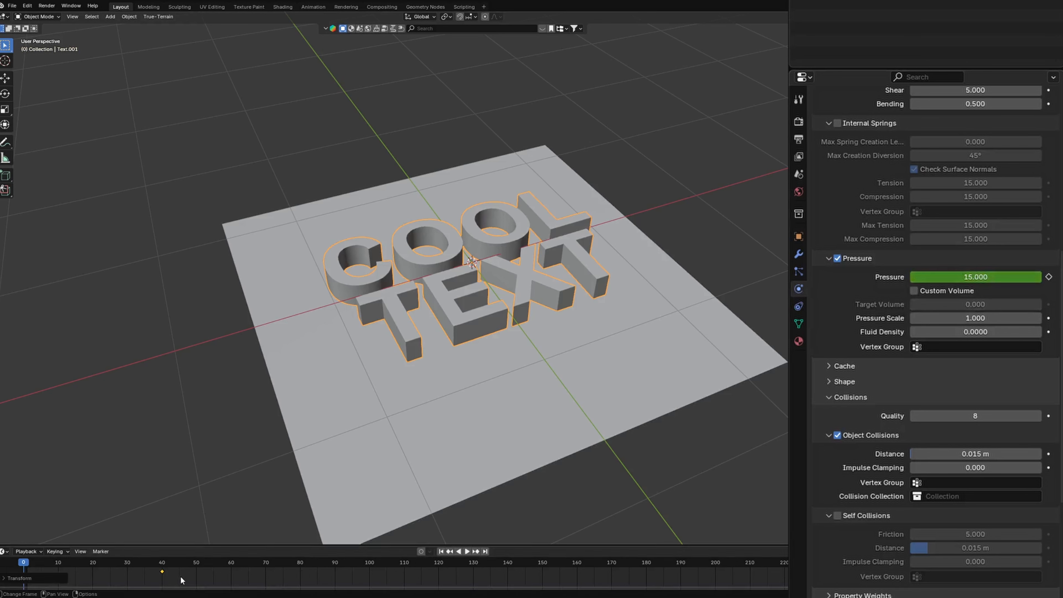
Step: Keyframe a pressure of -1 at frame 1 and duplicate that keyframe to frame 20
left_click(962, 273)
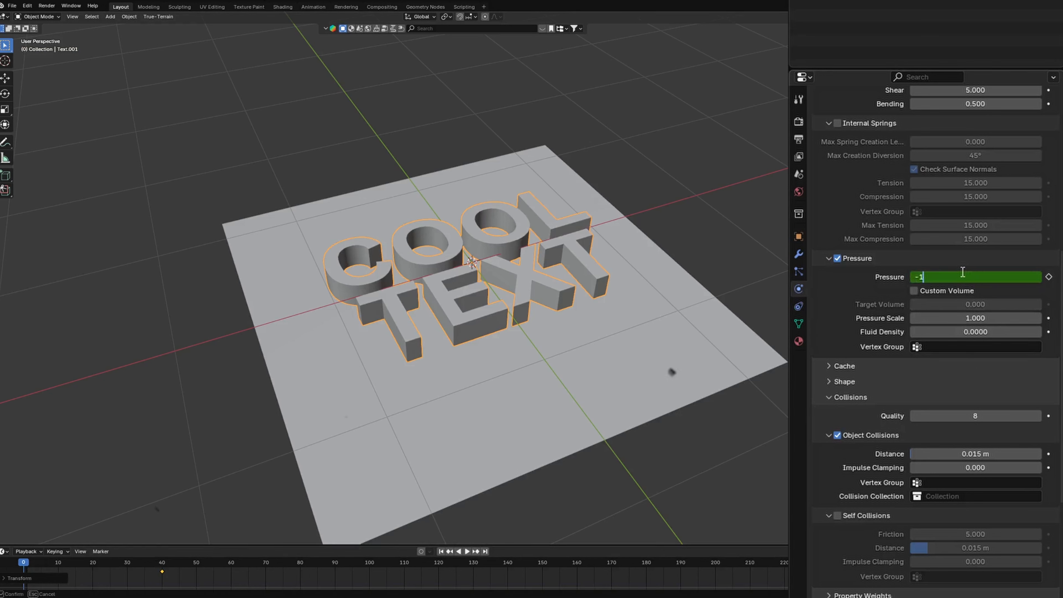
key("Return")
key("i")
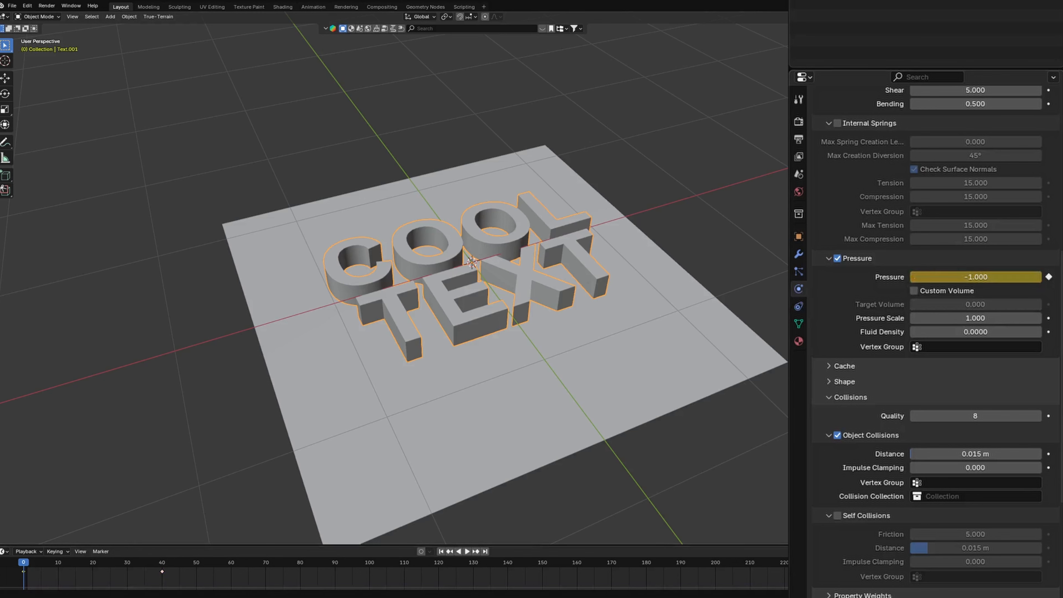
key("g")
left_click(58, 572)
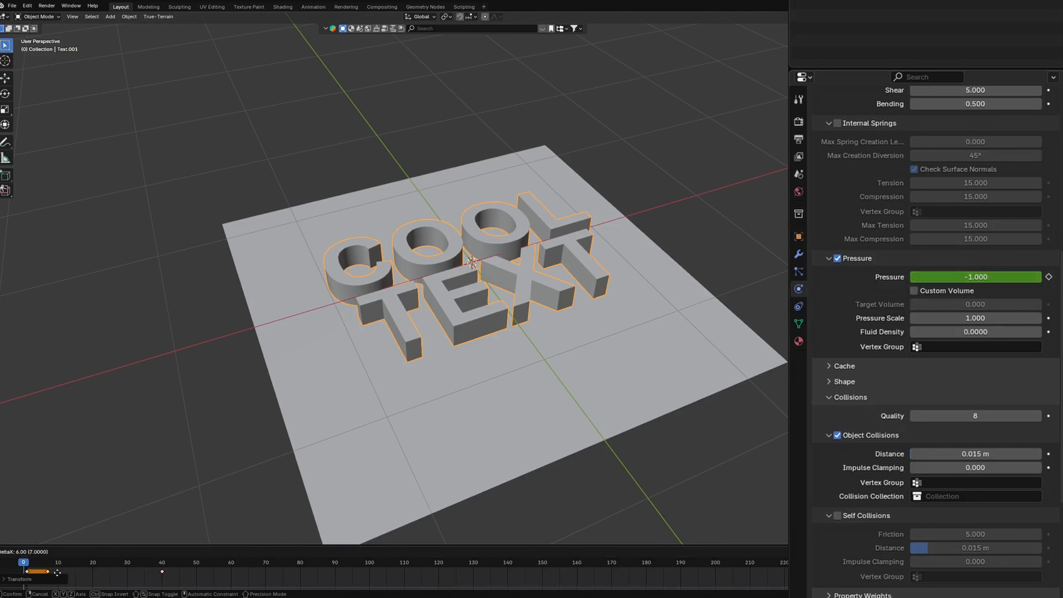
left_click(100, 572)
Step: Play the simulation, replace the frame 40 pressure keyframe with a value of 50, and replay it
key("space")
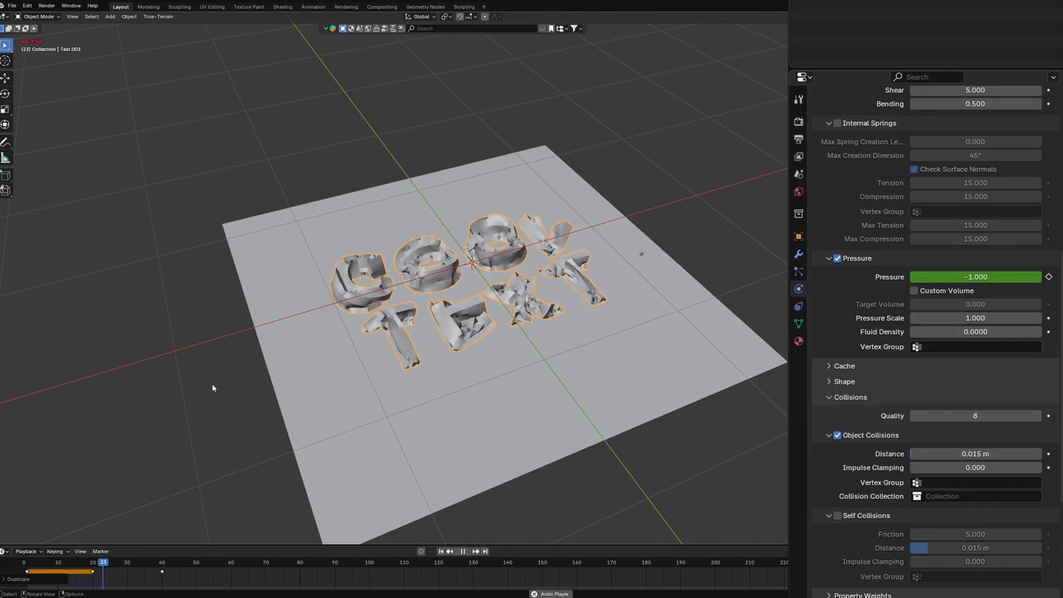
key("space")
double_click(969, 276)
type("50")
key("Return")
key("i")
key("space")
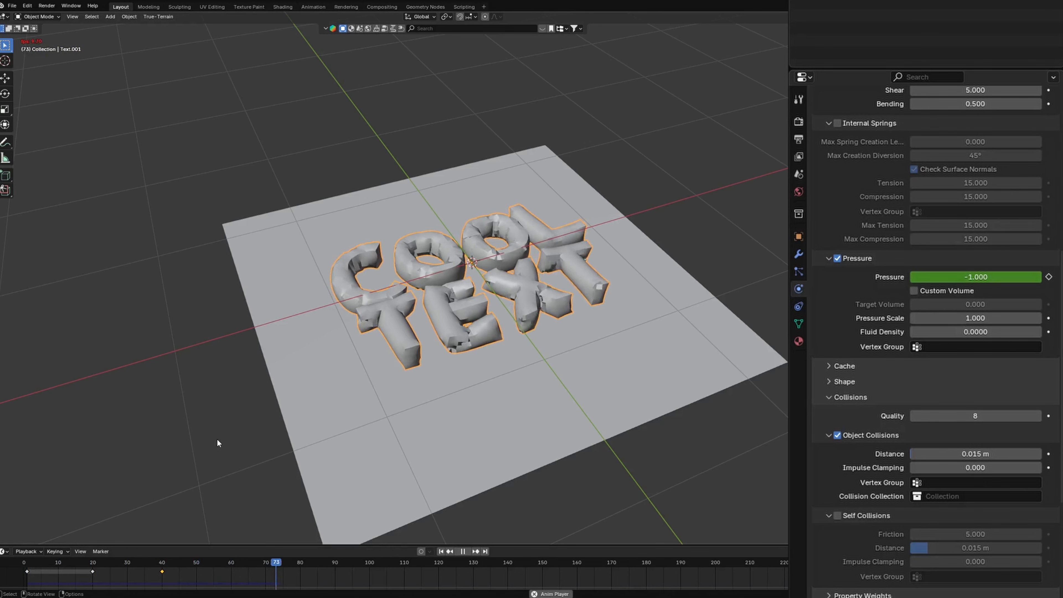
Step: Check the inflating text from the top view and replay the simulation from the start
key("KP_7")
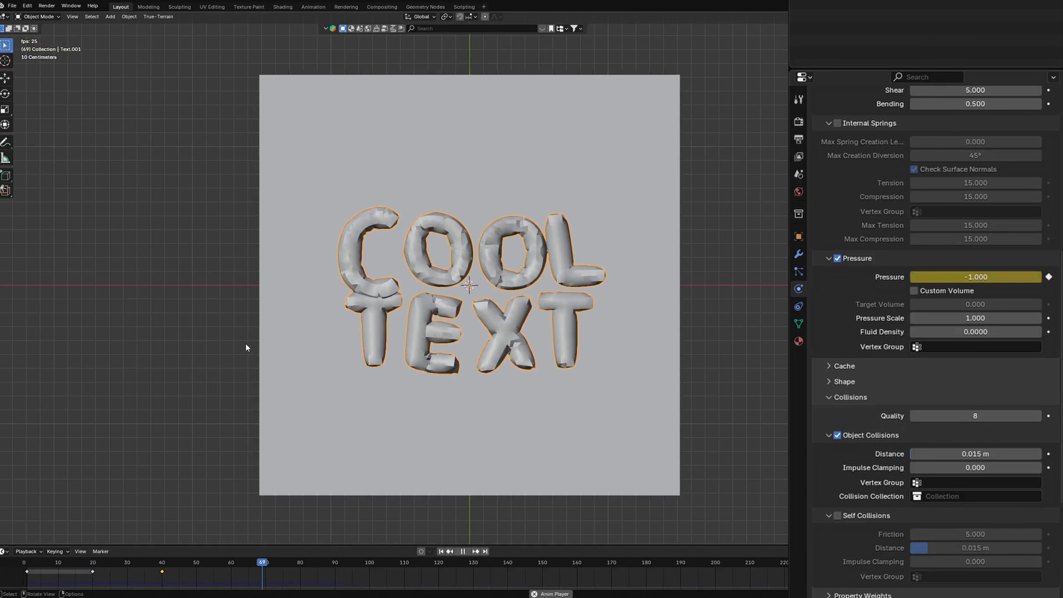
key("space")
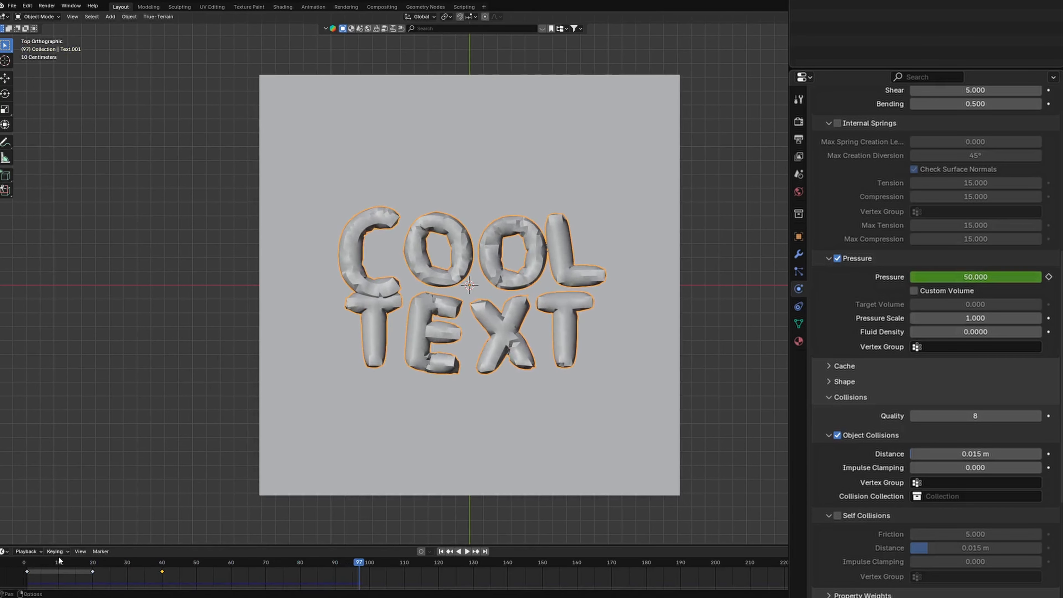
left_click(23, 563)
key("space")
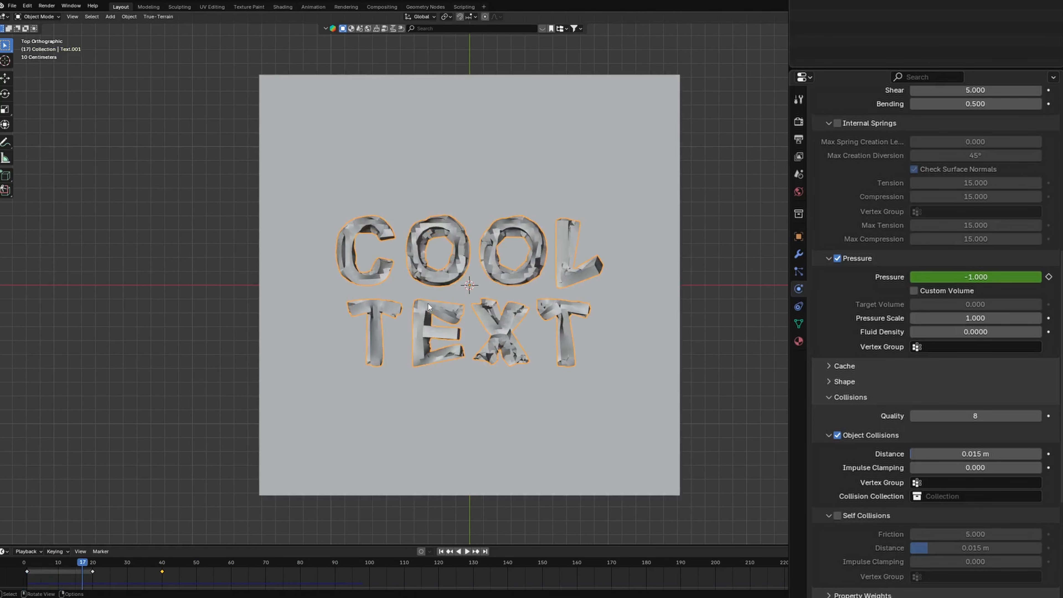
Step: Add a level 2 Subdivision Surface to the text and move the last two pressure keyframes to frames 50 and 70
key("ctrl+2")
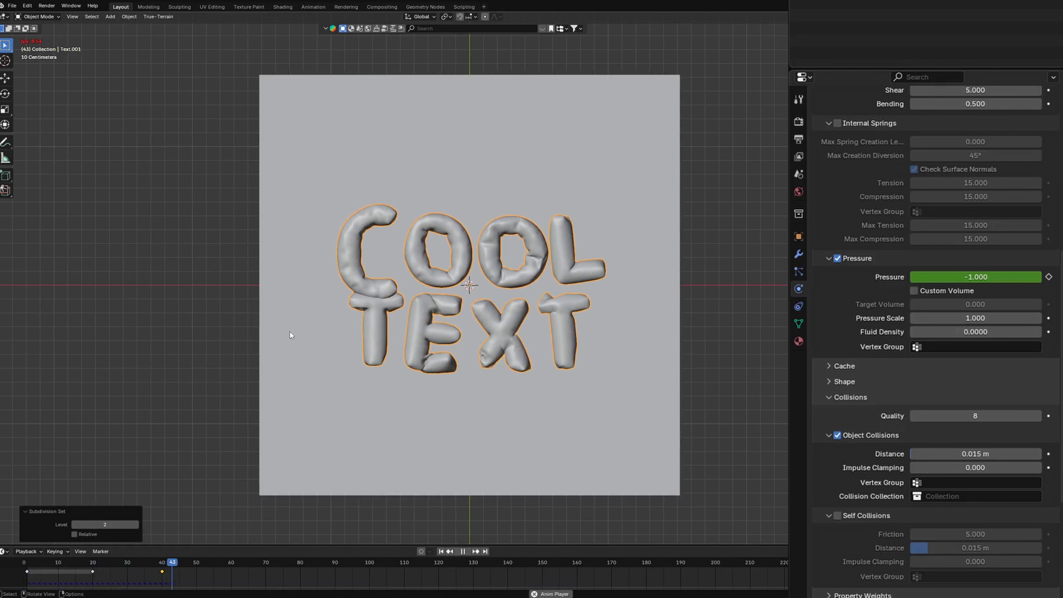
left_click(27, 561)
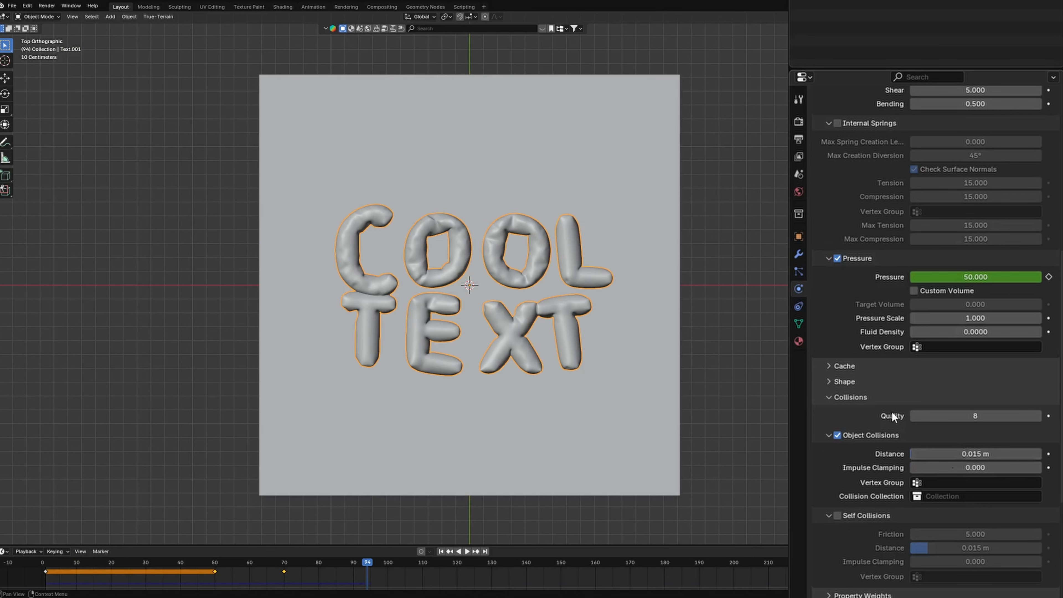
Step: Set the cloth's fluid density to 0.05 and replay the simulation from the start
left_click(946, 326)
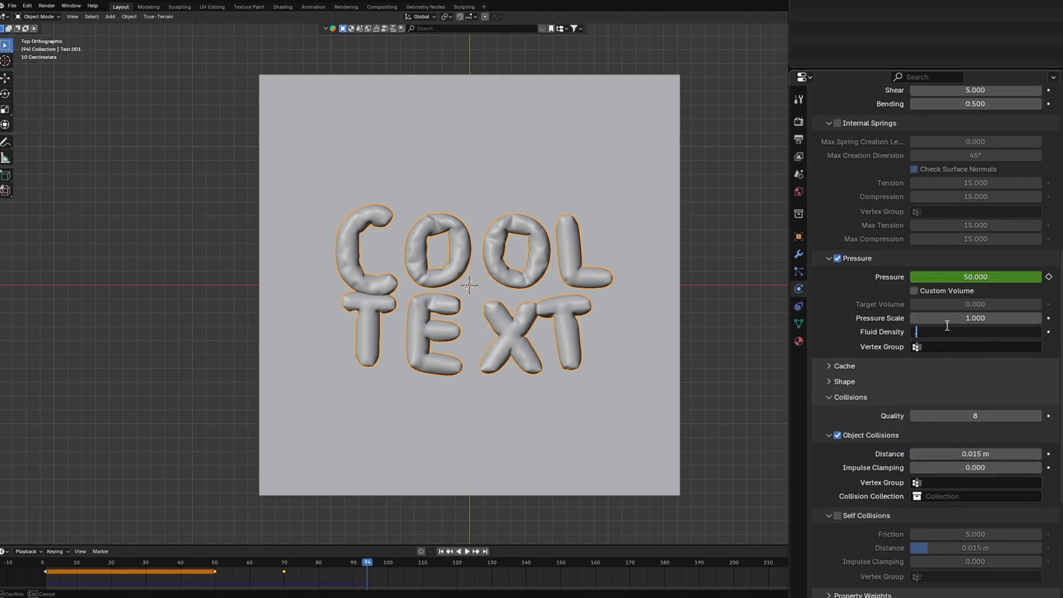
key("Return")
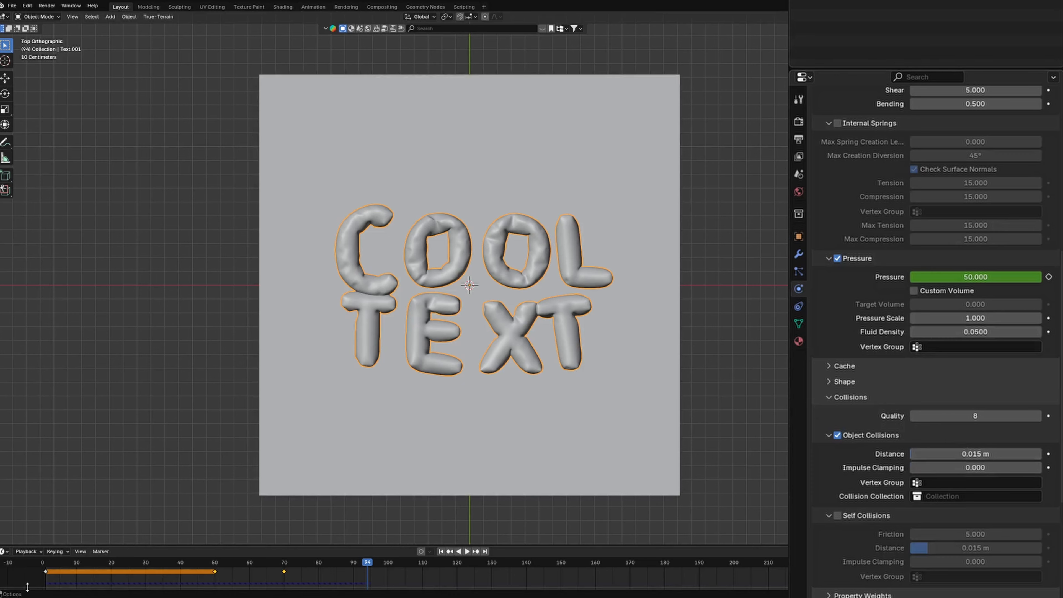
key("shift+Left")
key("space")
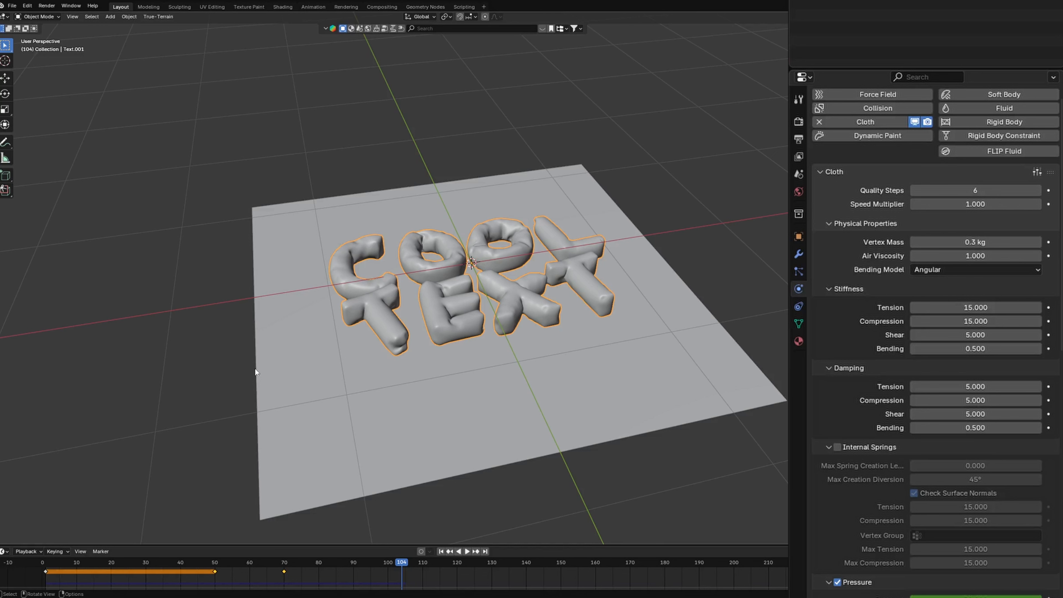
Step: Return to the first frame and separate the text mesh by loose parts into individual letters
key("shift+Left")
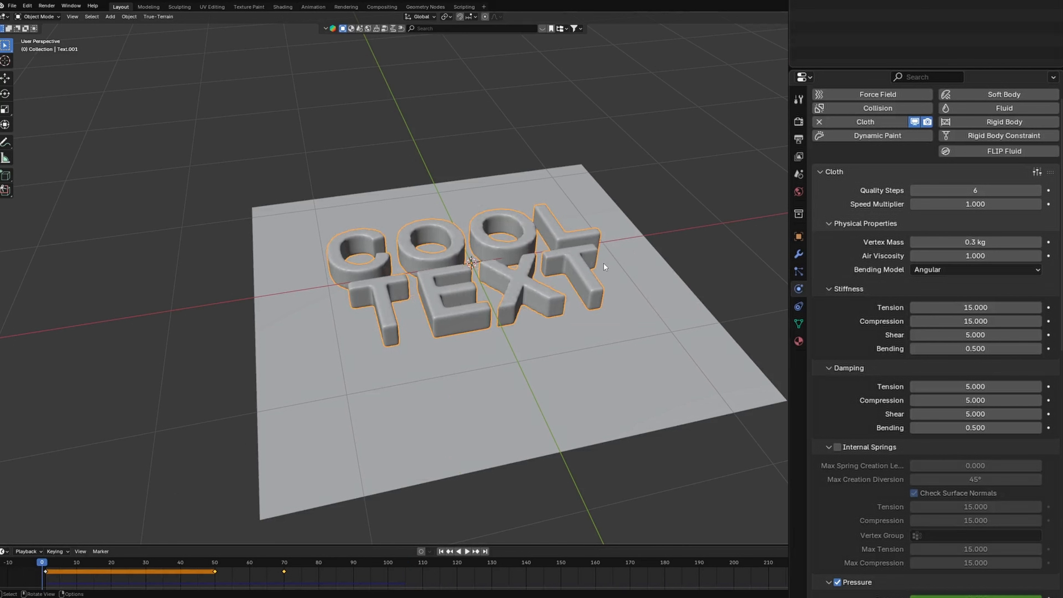
key("Tab")
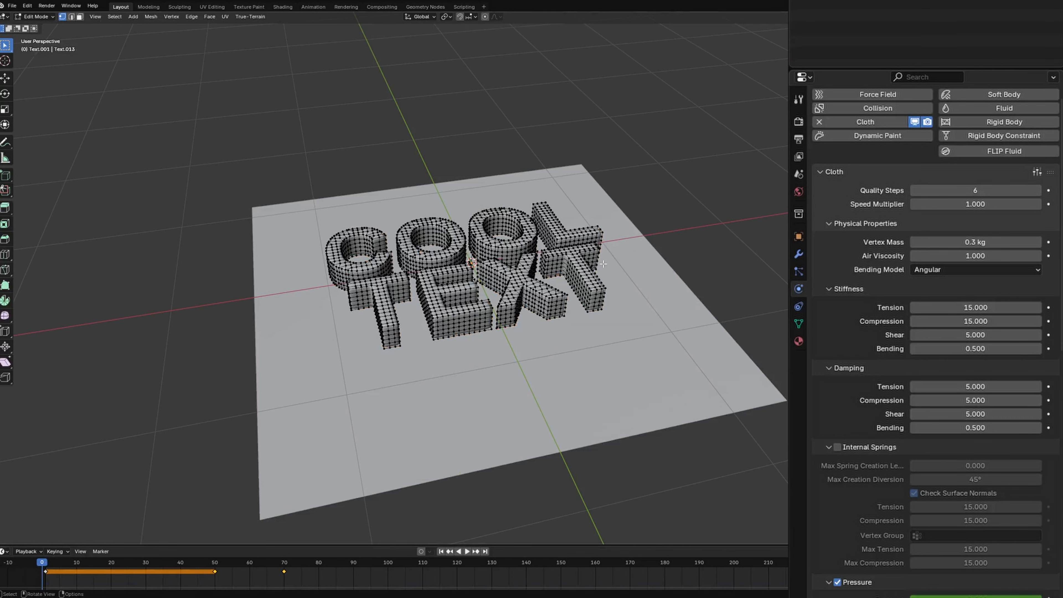
right_click(552, 278)
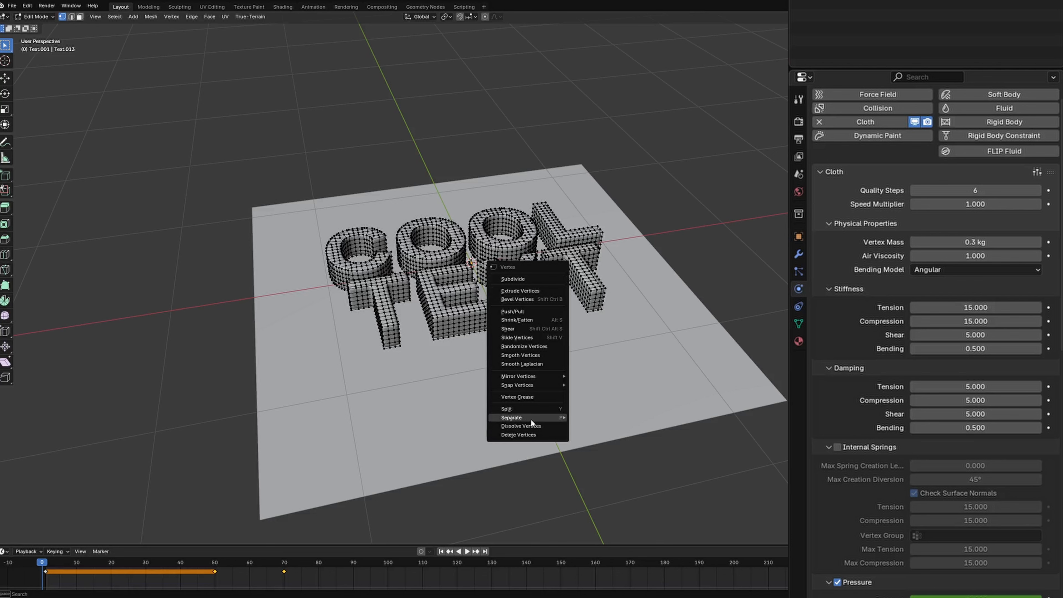
mouse_move(530, 419)
left_click(582, 432)
key("Tab")
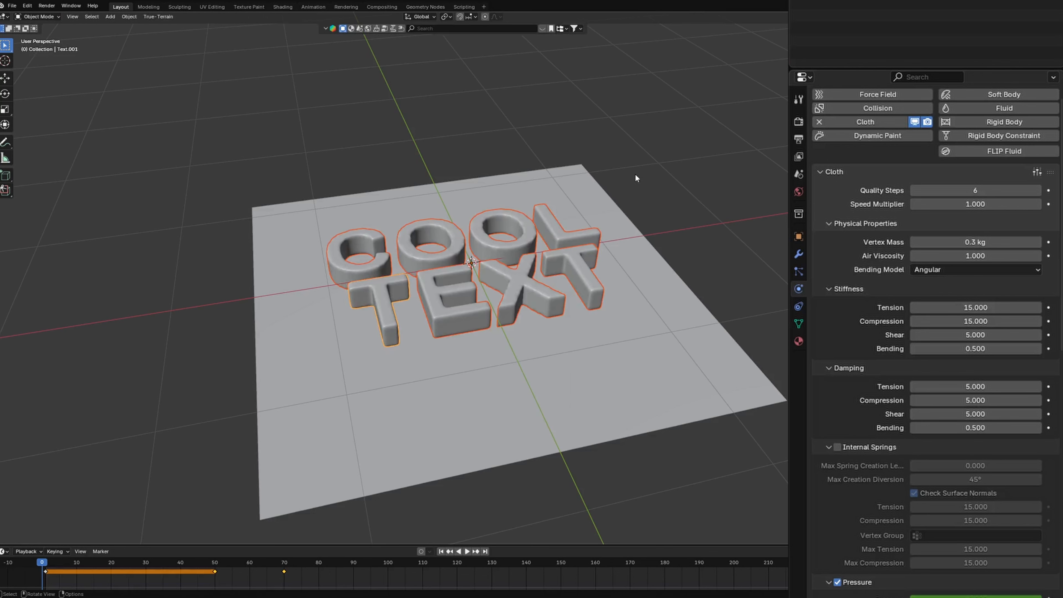
Step: Select all the separated letters and set each one's origin to its geometry
left_click(431, 313)
left_click(424, 268)
left_click(361, 269)
left_click(377, 308)
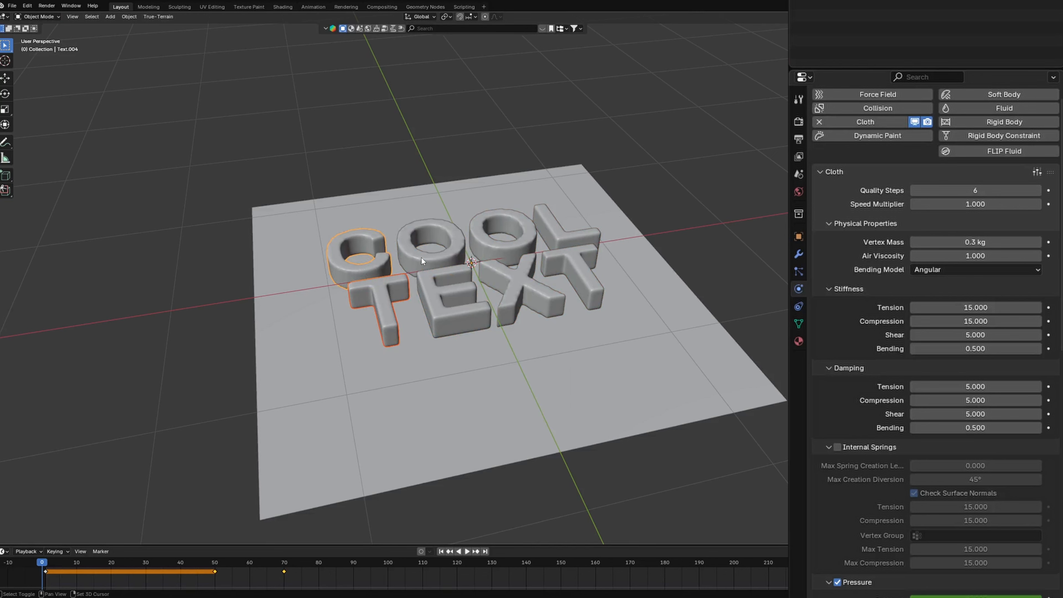
key("a")
right_click(448, 278)
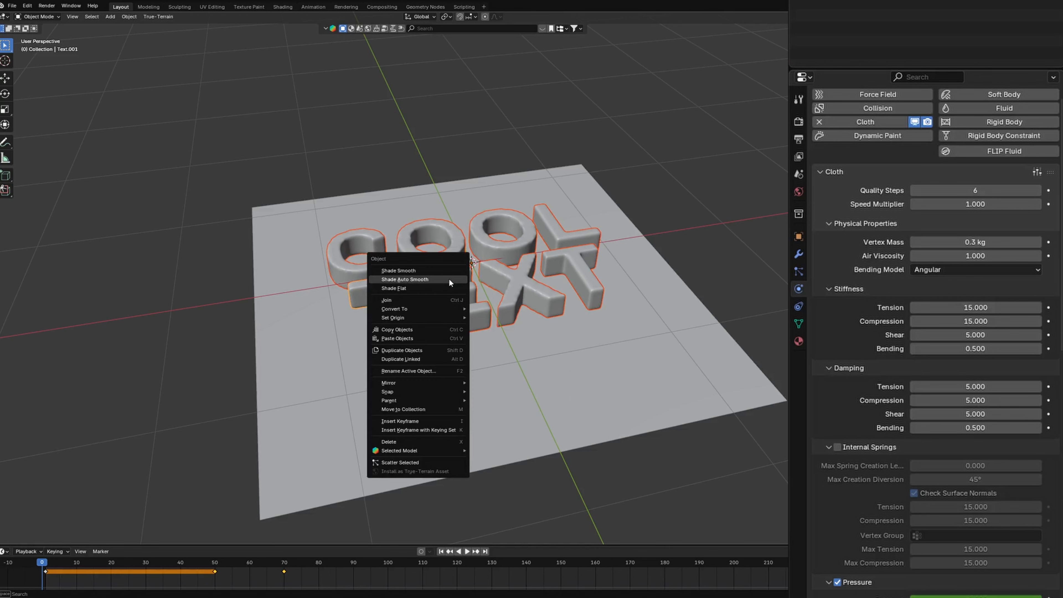
mouse_move(444, 310)
mouse_move(431, 317)
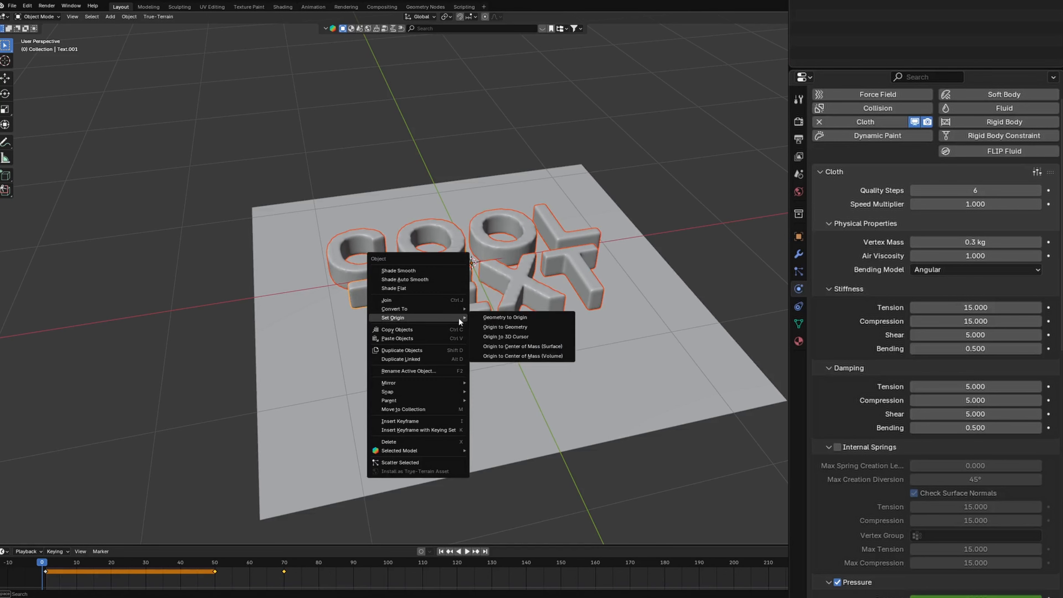
left_click(480, 327)
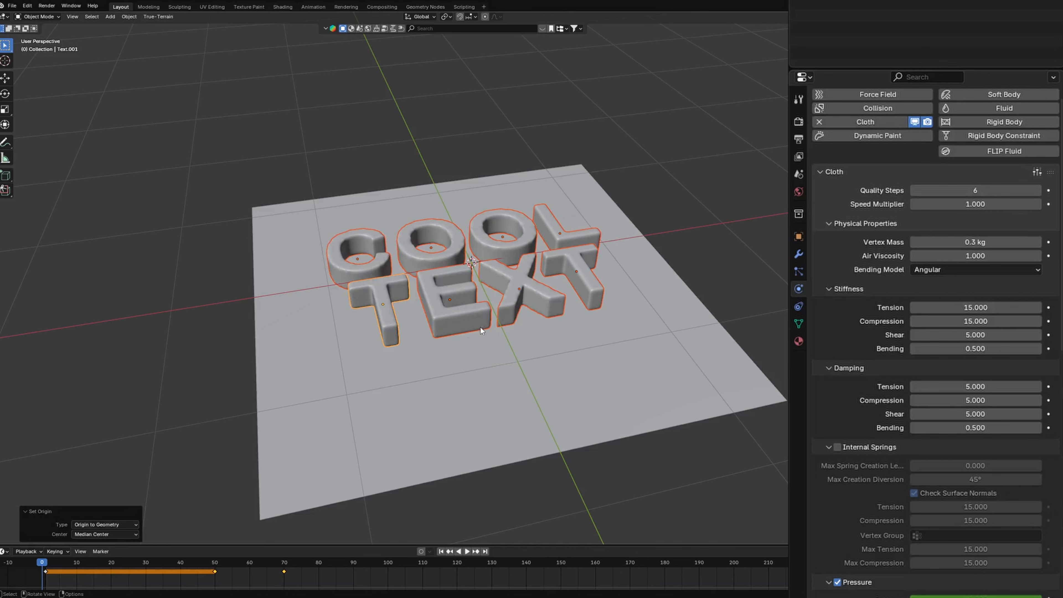
Step: Replay the simulation of the separate letters, check it from above, and return to the start
left_click(164, 366)
key("space")
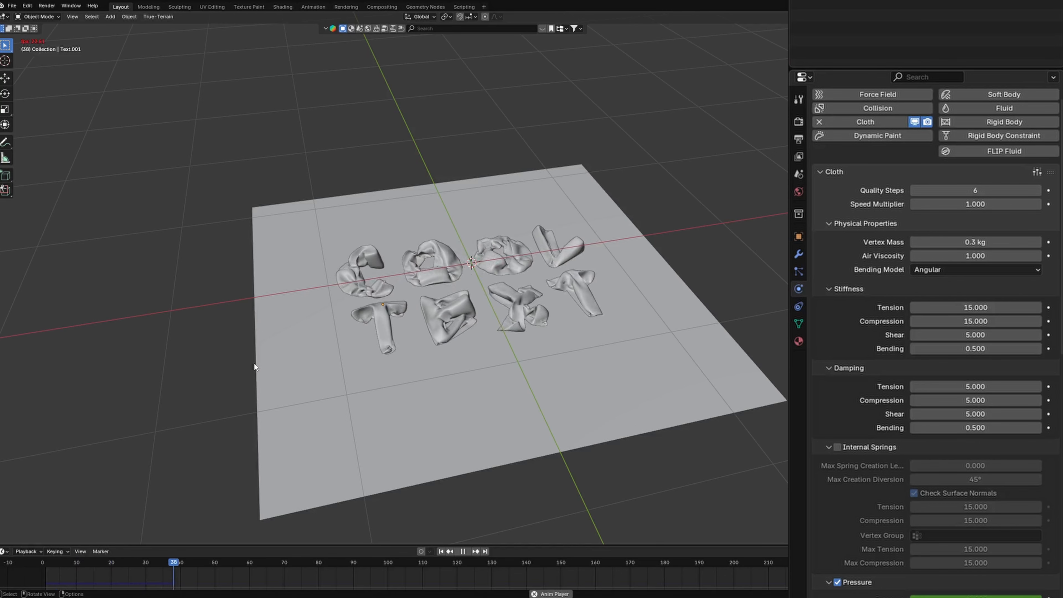
middle_click_drag(324, 356, 353, 397)
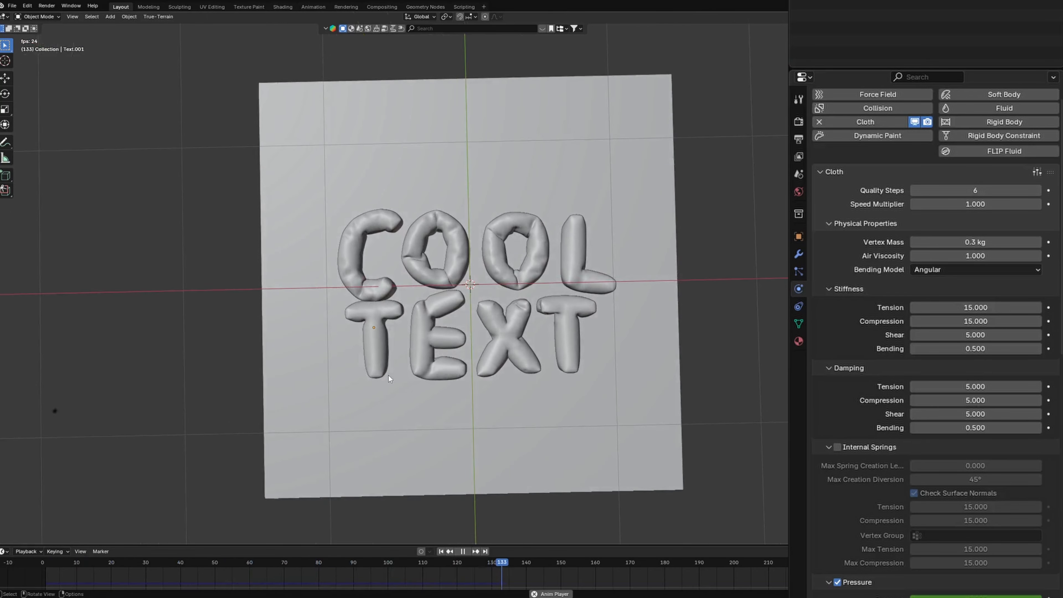
left_click(47, 561)
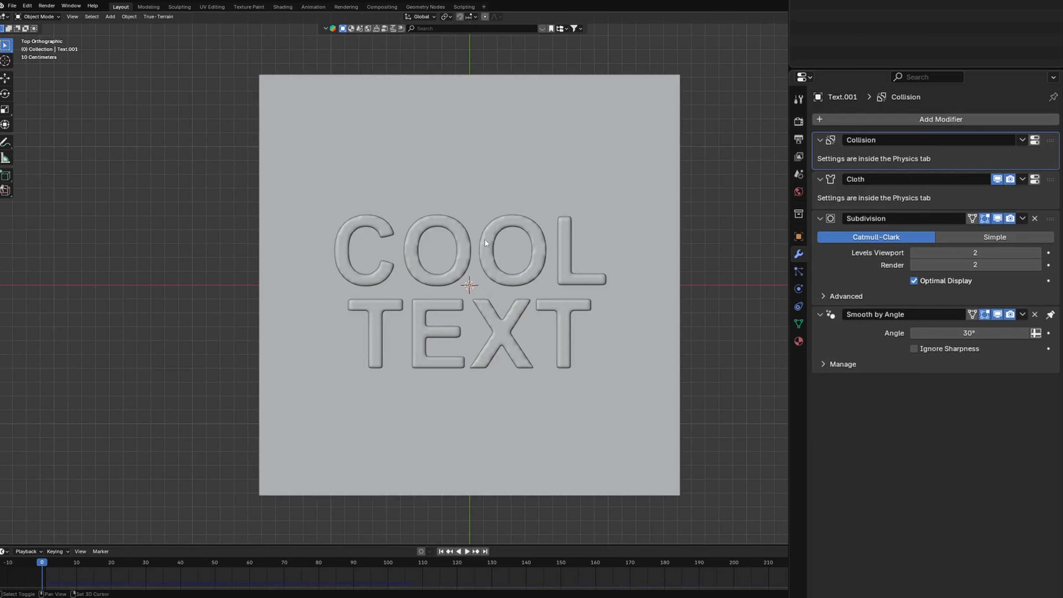
Step: Add a cube and scale it along X and Y into a thin bar about as wide as the plane
key("shift+a")
mouse_move(484, 240)
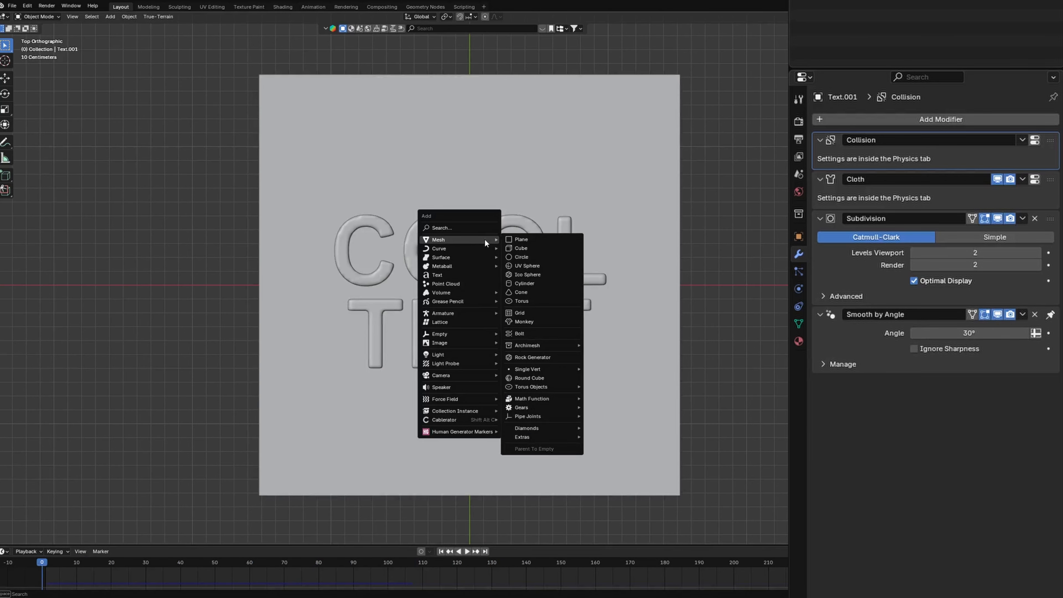
left_click(521, 247)
key("s")
key("x")
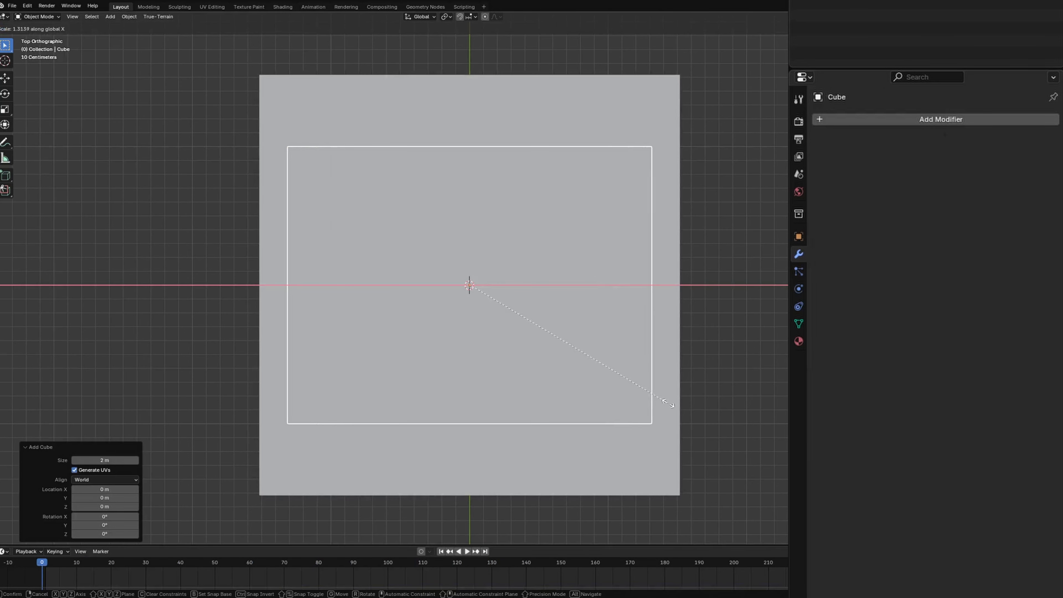
left_click(668, 403)
key("s")
key("y")
left_click(489, 287)
Step: Place the bar just above the word COOL and give it Collision physics
key("g")
left_click(490, 202)
left_click(798, 289)
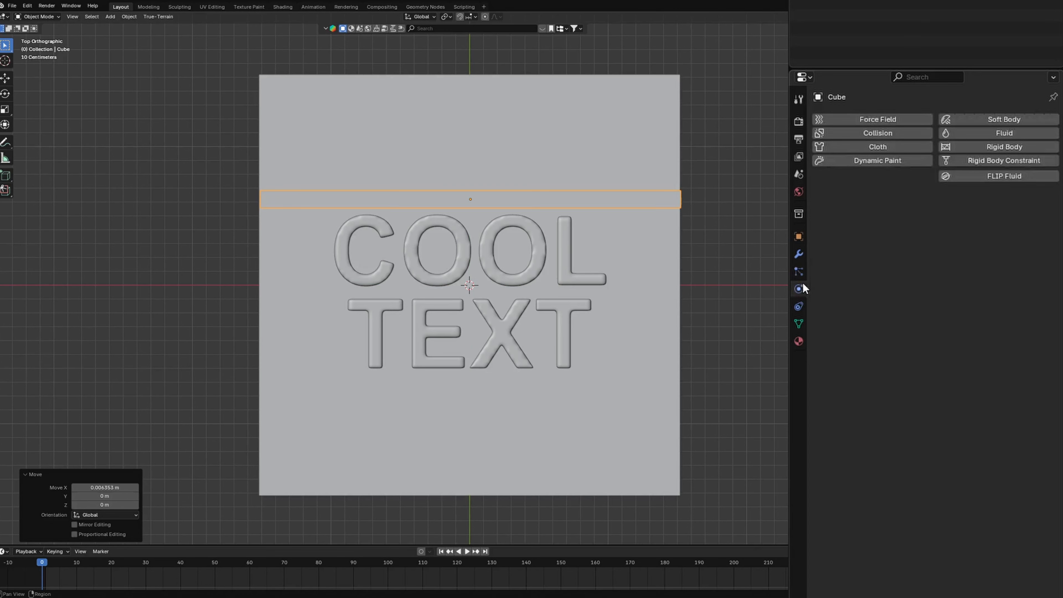
left_click(879, 133)
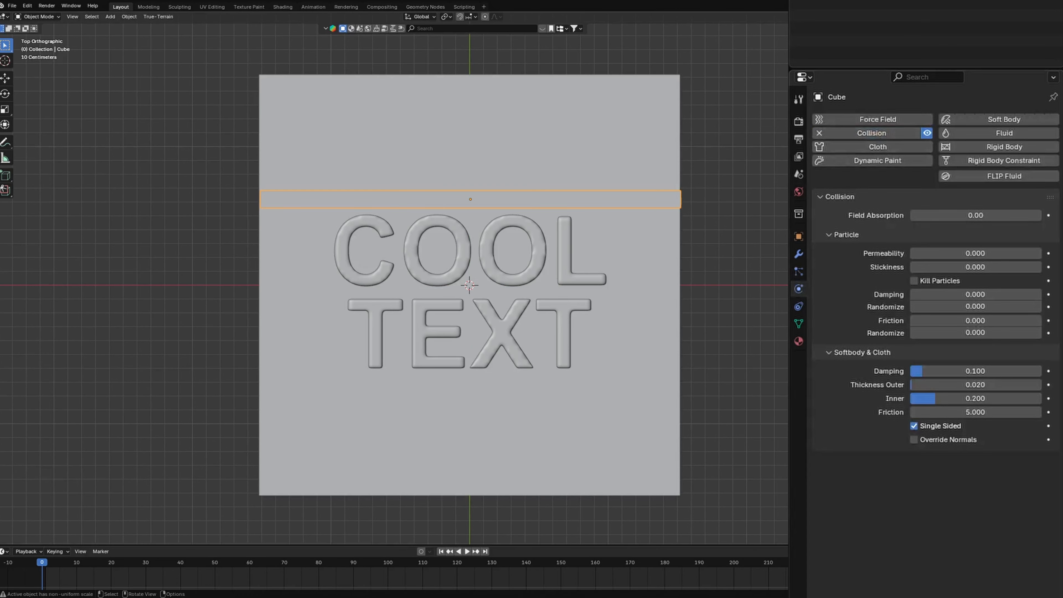
Step: Duplicate the bar to just below the word TEXT and place another copy, rotated 90°, on the left side of the lettering
key("shift+d")
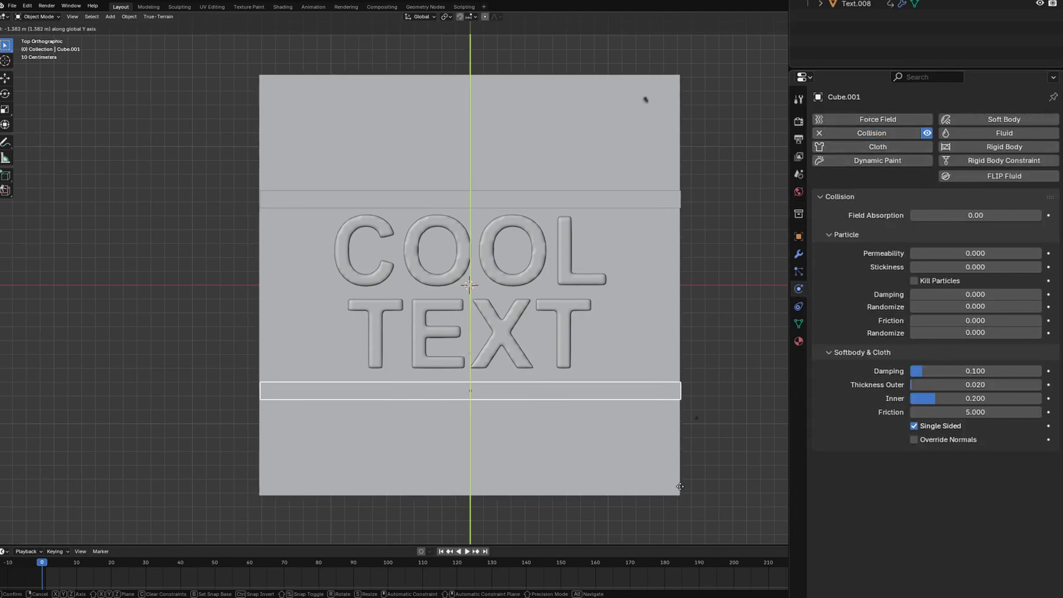
left_click(705, 439)
type("r")
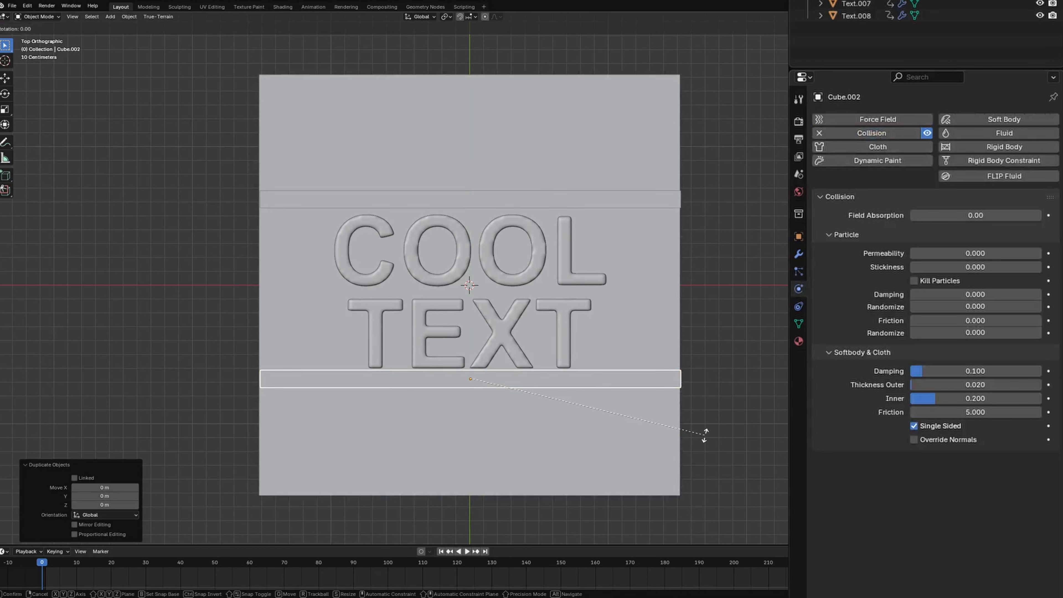
type("90")
key("Return")
key("g")
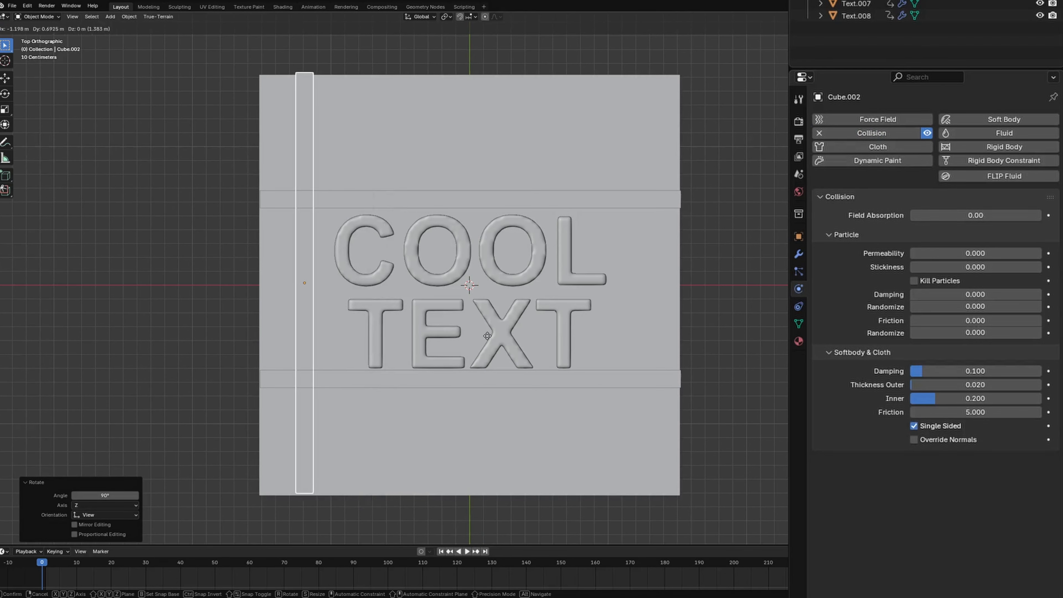
left_click(504, 335)
Step: Duplicate the vertical bar along X to the right side of the lettering
key("shift+d")
key("x")
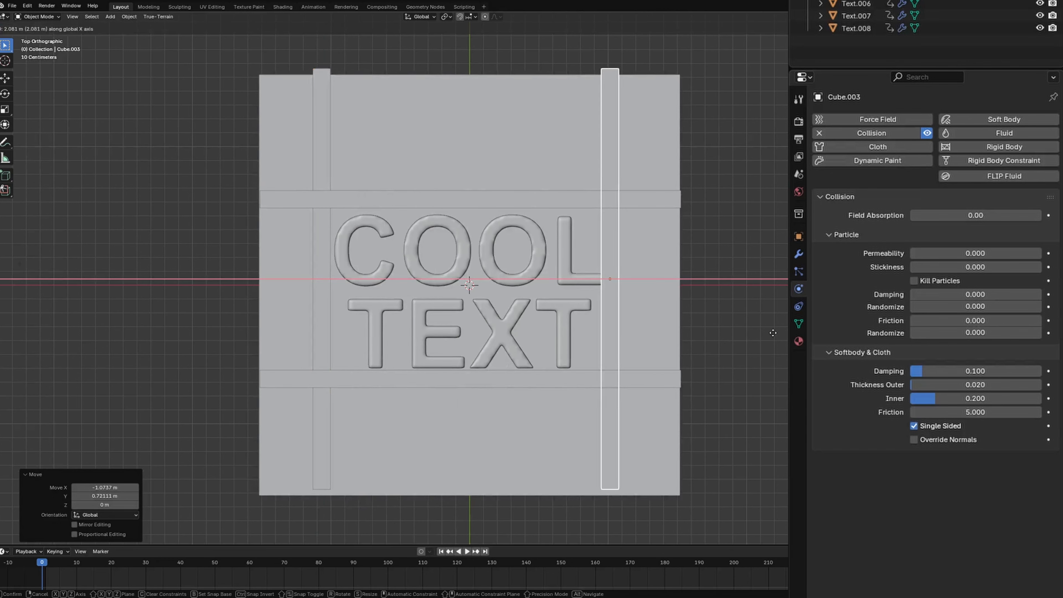
left_click(780, 333)
Step: Play the simulation with the four surrounding bars and replay it from near the start
key("space")
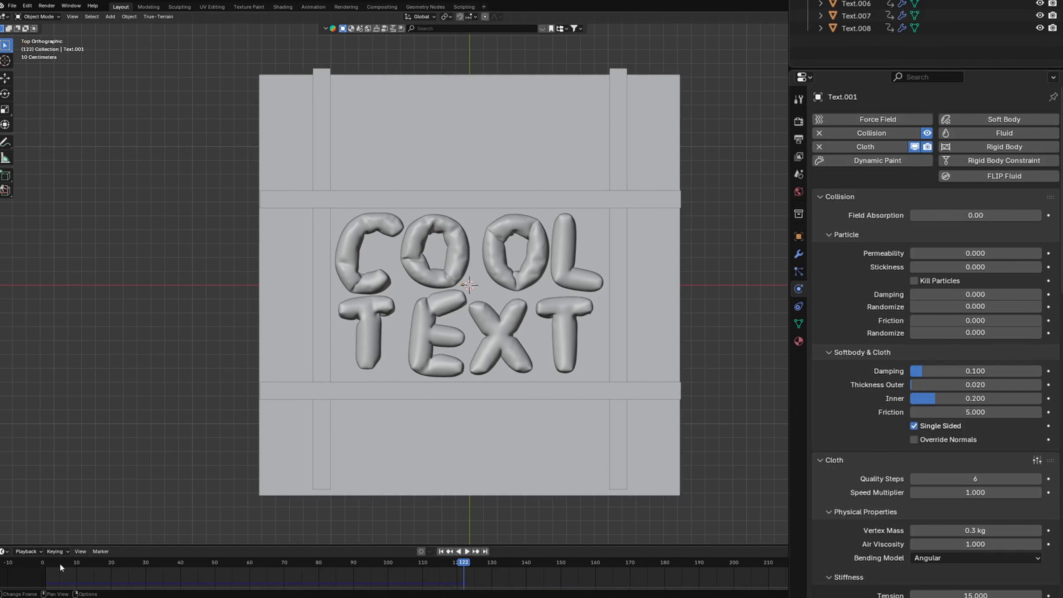
left_click(60, 563)
key("space")
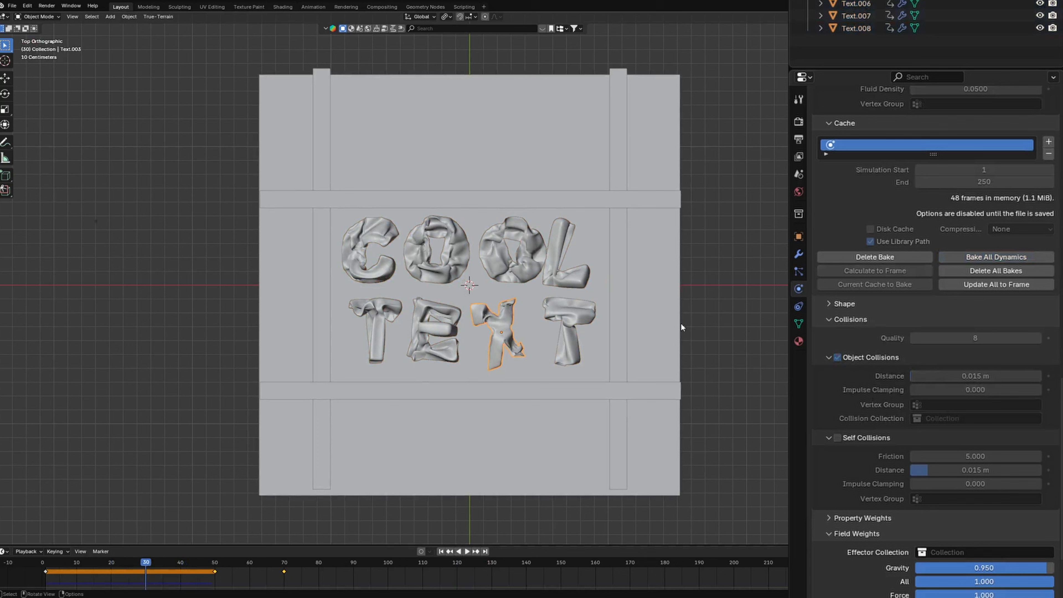
Step: Enlarge the timeline and shift the pressure keyframes of COOL's first O forward by 15 frames
key("a")
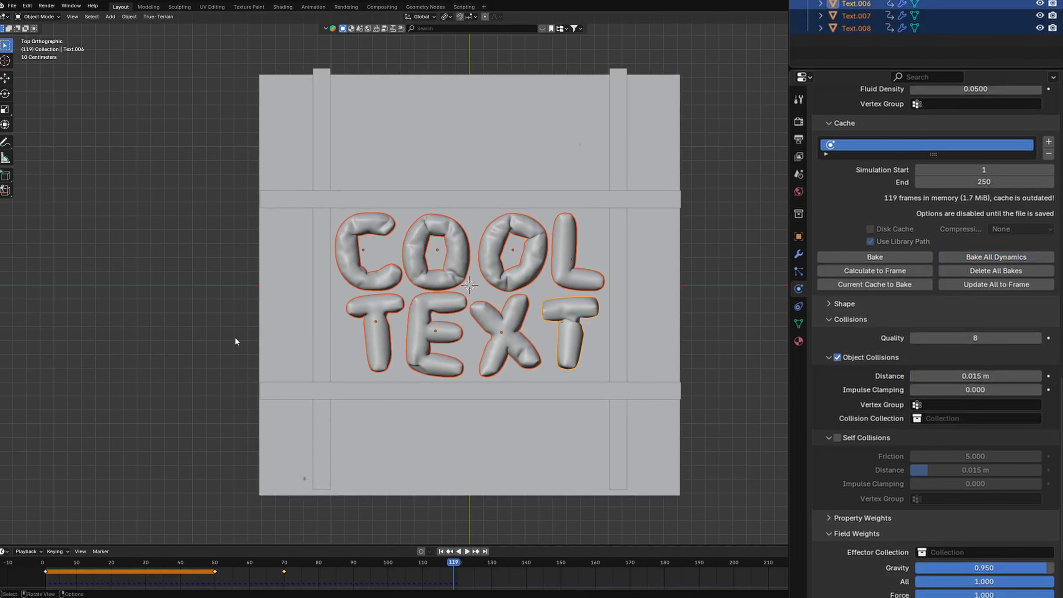
key("alt+a")
left_click(344, 272)
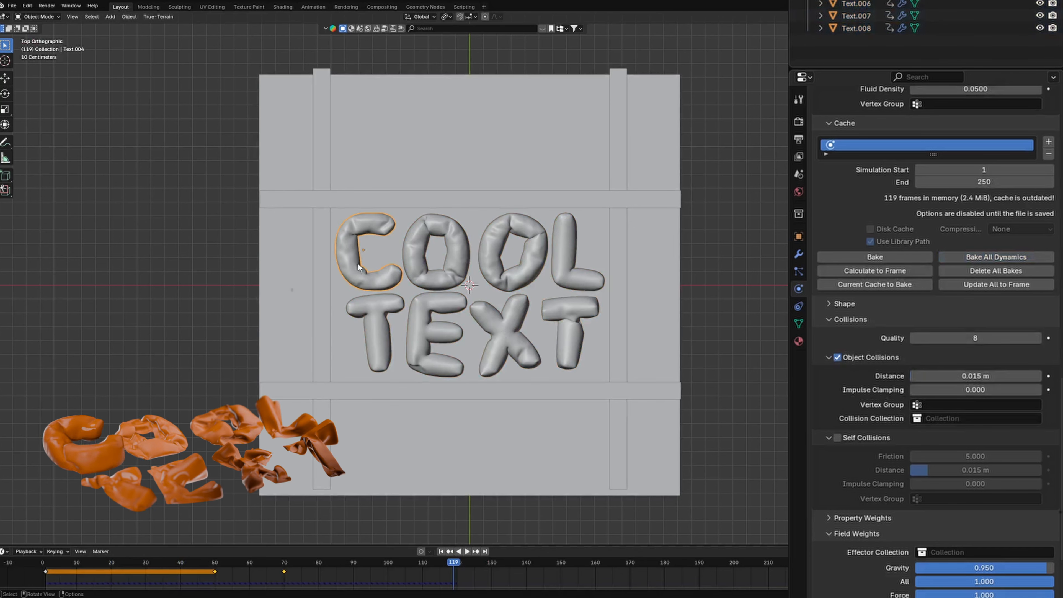
left_click_drag(314, 546, 320, 447)
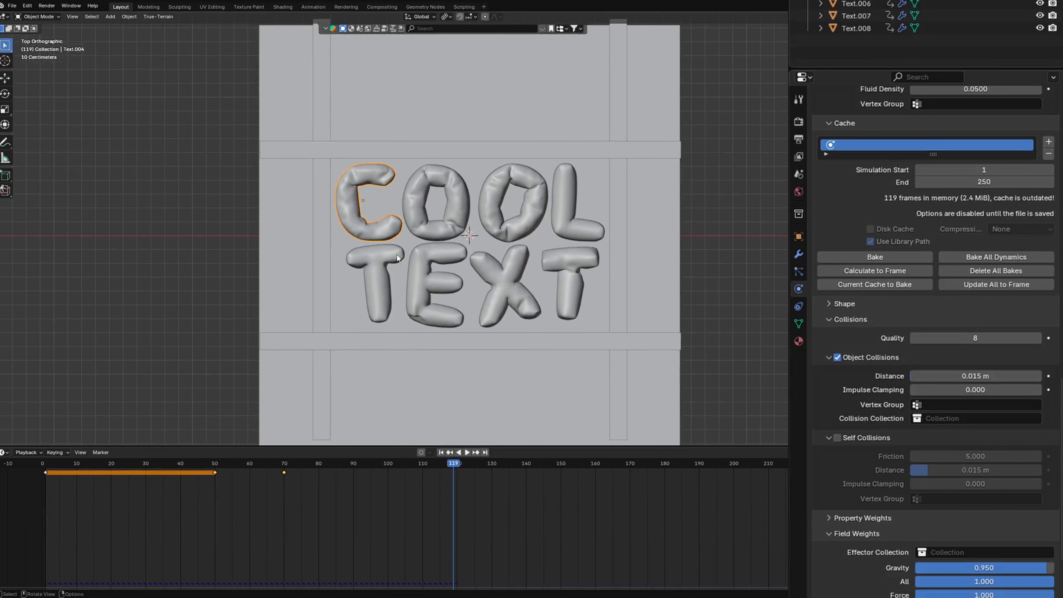
left_click(422, 233)
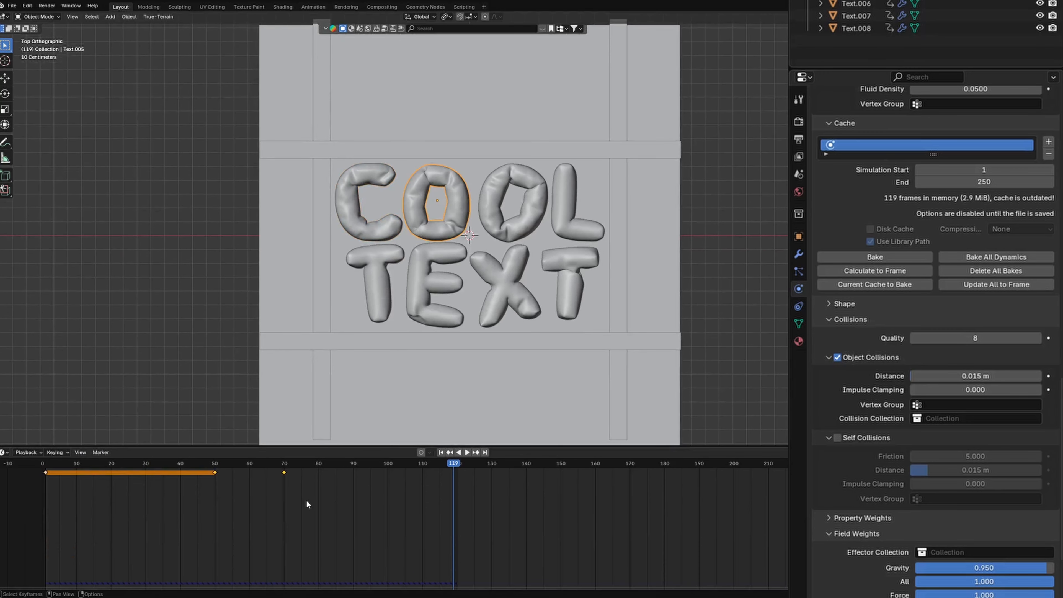
key("g")
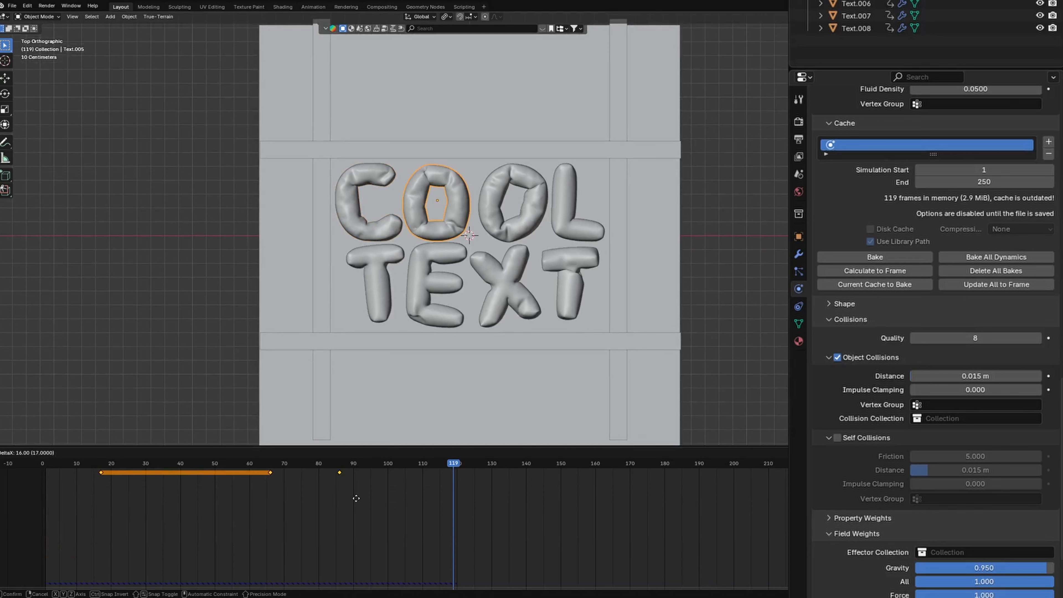
left_click(358, 500)
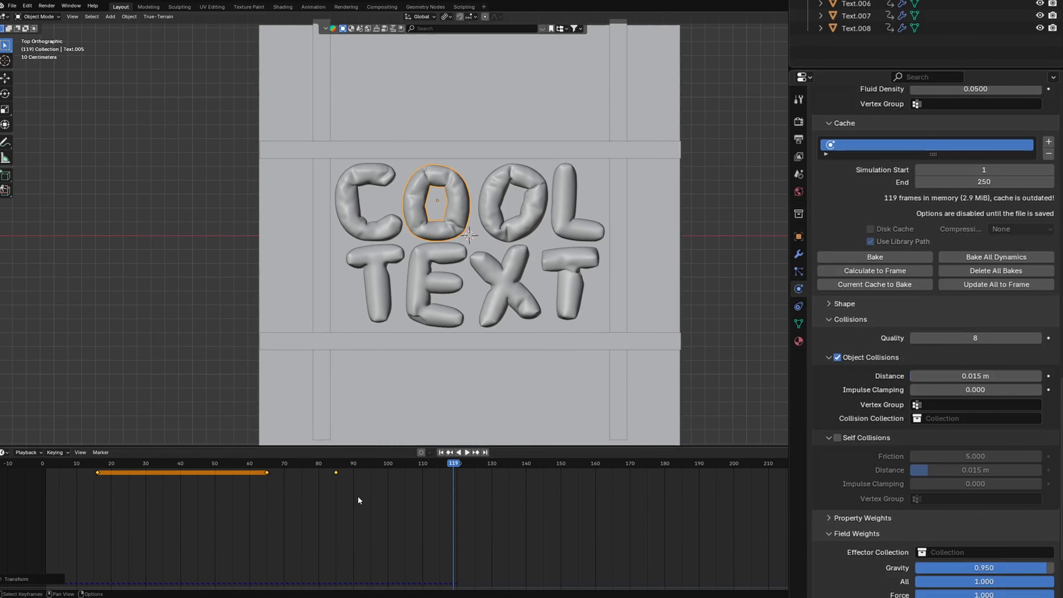
Step: Shift the pressure keyframes of COOL's second O and L forward to stagger their inflation
left_click(498, 236)
key("g")
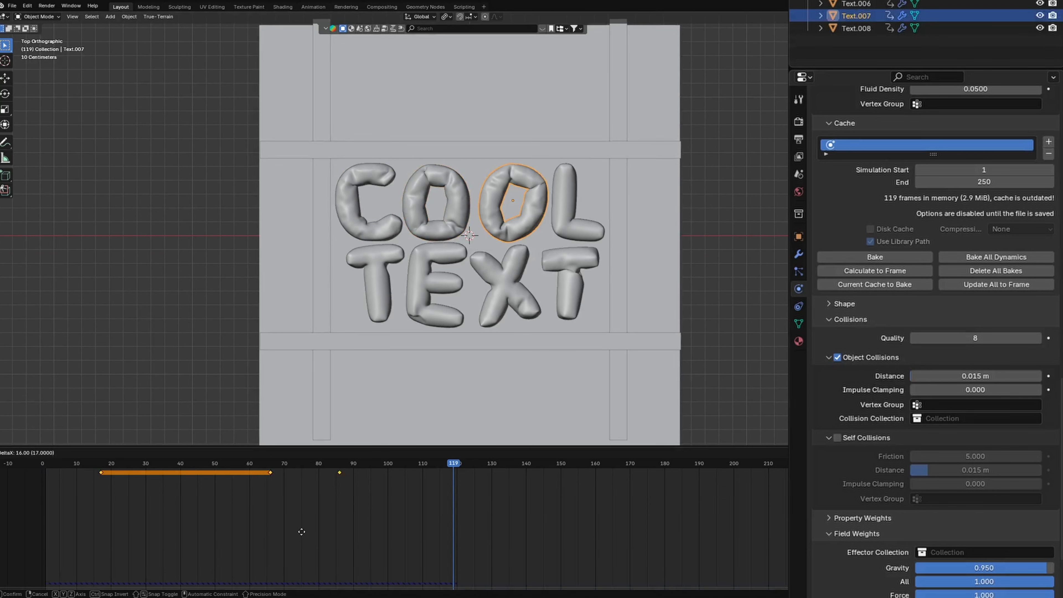
left_click(313, 527)
left_click(569, 209)
key("g")
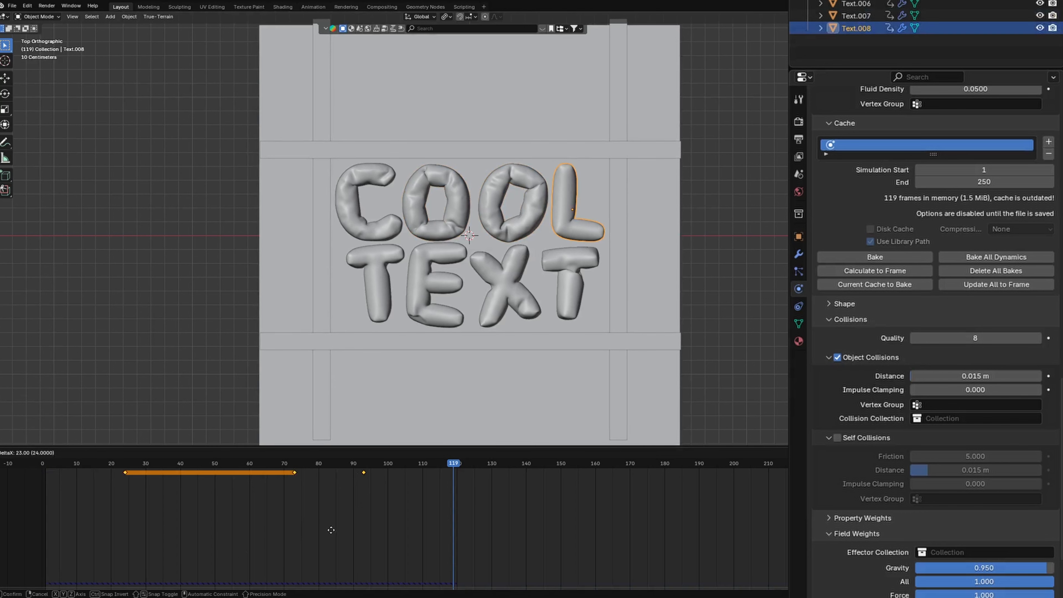
left_click(337, 525)
Step: Shift the pressure keyframes of TEXT's first T forward, and those of the E by about 35 frames
left_click(376, 286)
key("g")
left_click(305, 519)
left_click(559, 220)
left_click(435, 285)
key("g")
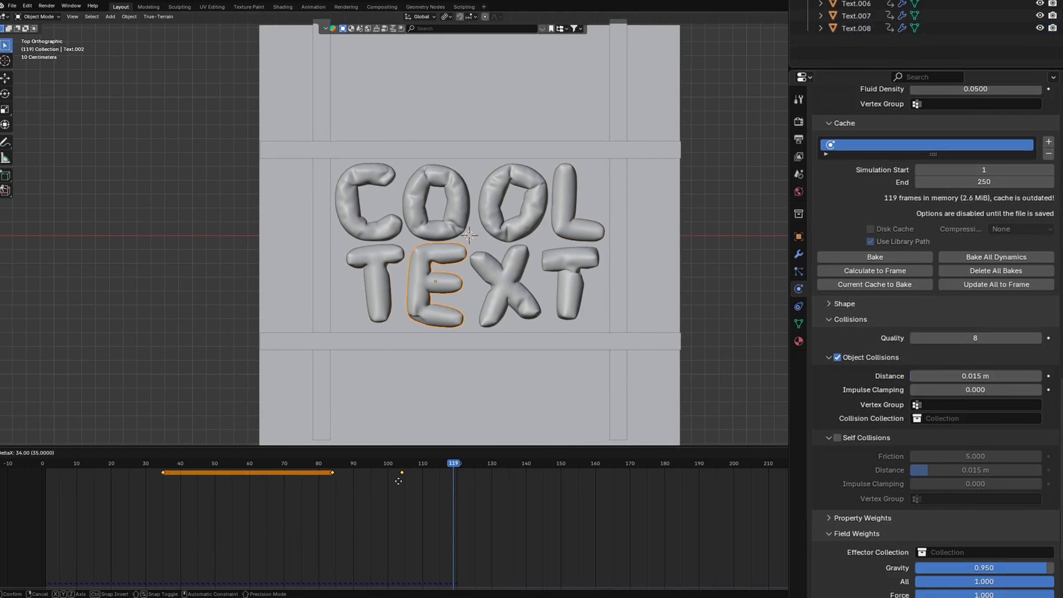
left_click(402, 478)
Step: Shift the X's pressure keyframes forward and those of the final T by 45 frames
left_click(502, 285)
key("g")
left_click(397, 513)
left_click(577, 294)
key("g")
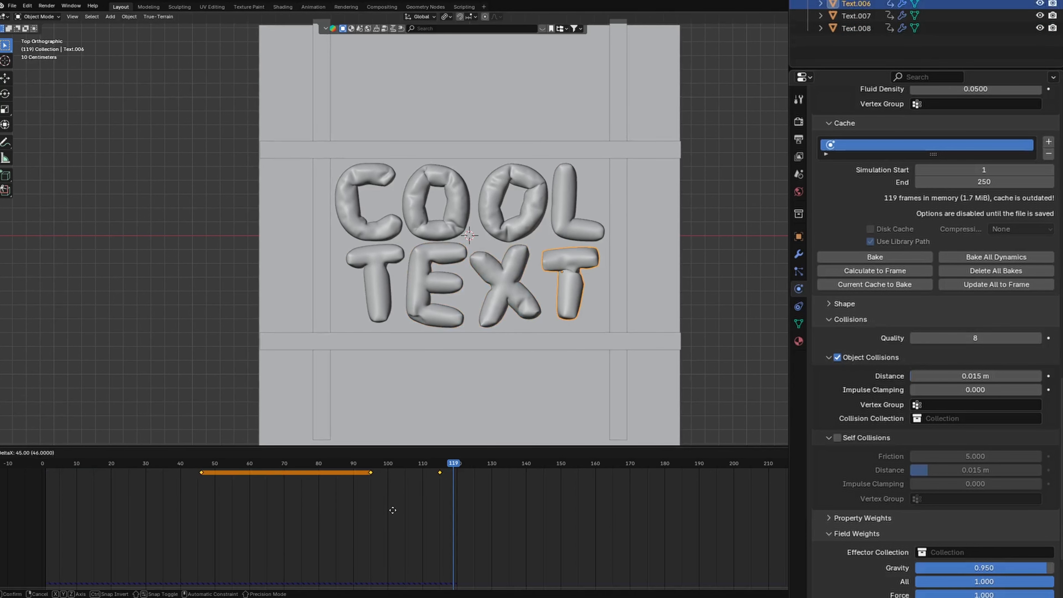
left_click(392, 510)
Step: Replay the simulation from the start to check the staggered inflation of the letters
key("shift+Left")
key("space")
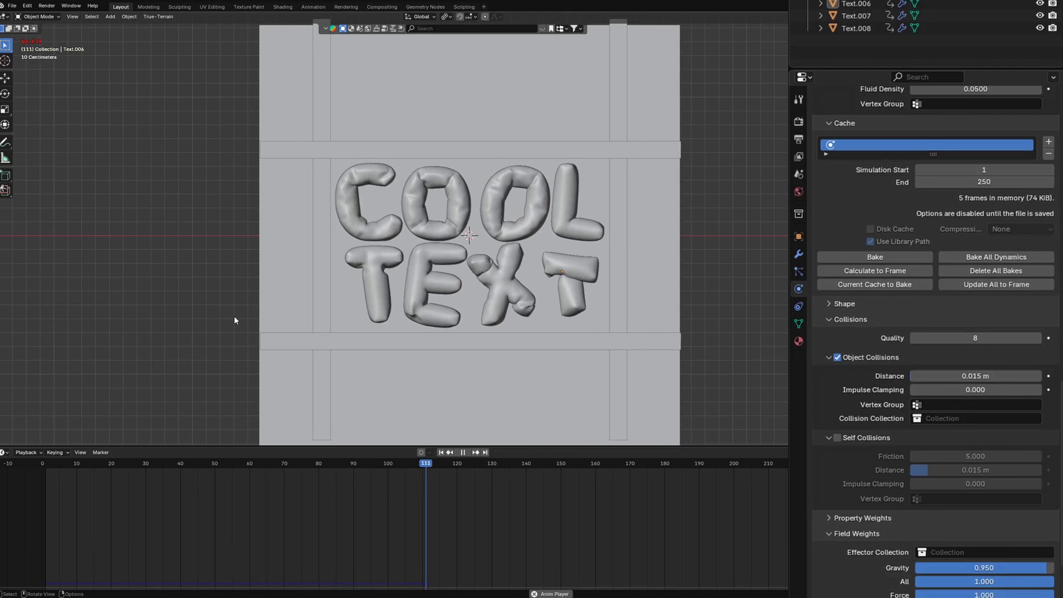
key("space")
Step: Bake all dynamics for the letters' cloth simulations and play the baked result
scroll(863, 374, "up", 10)
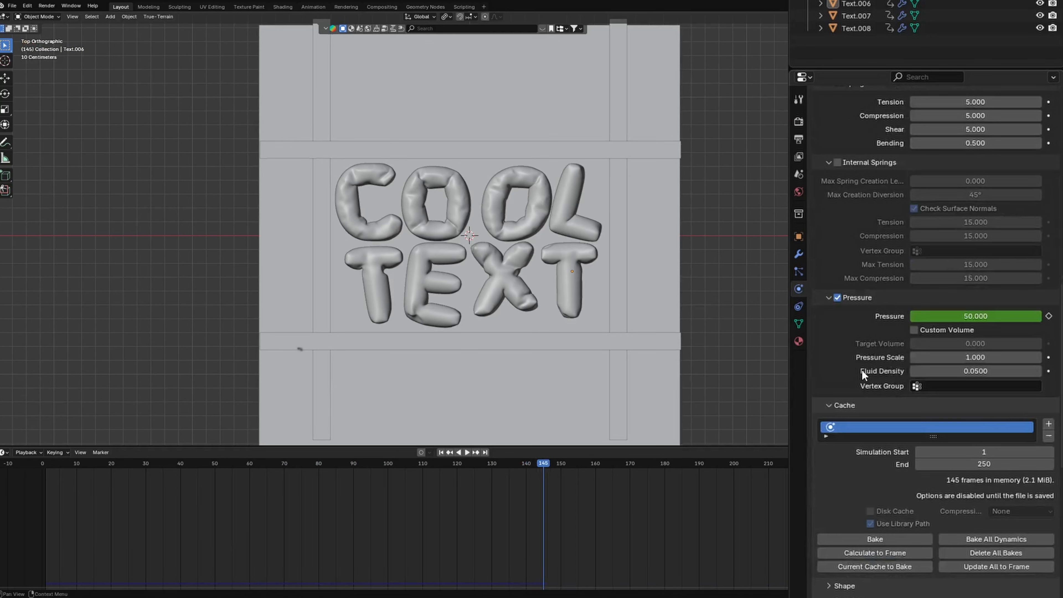
scroll(863, 374, "down", 3)
left_click(965, 488)
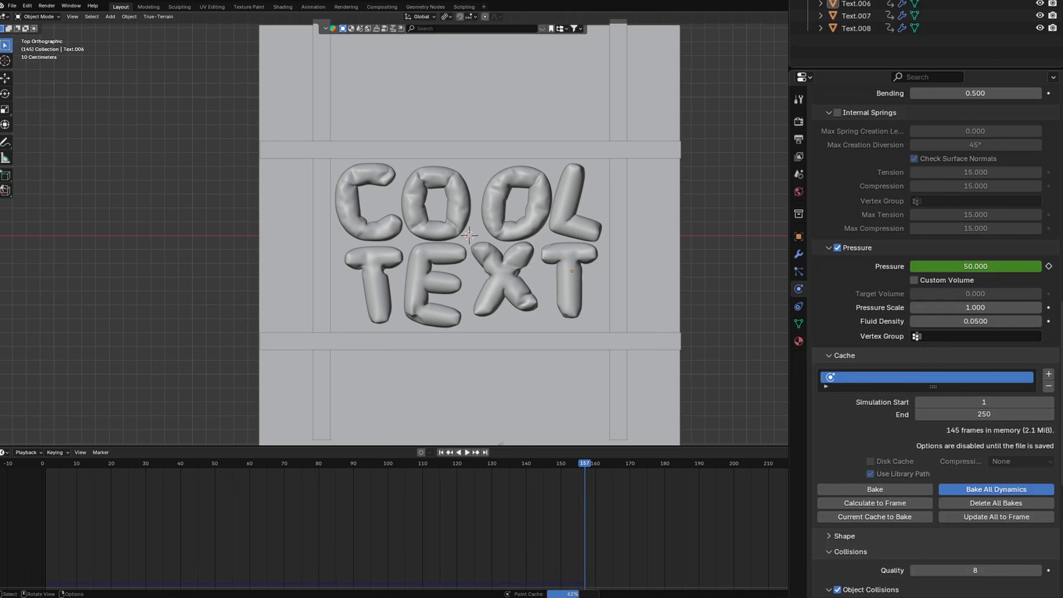
key("space")
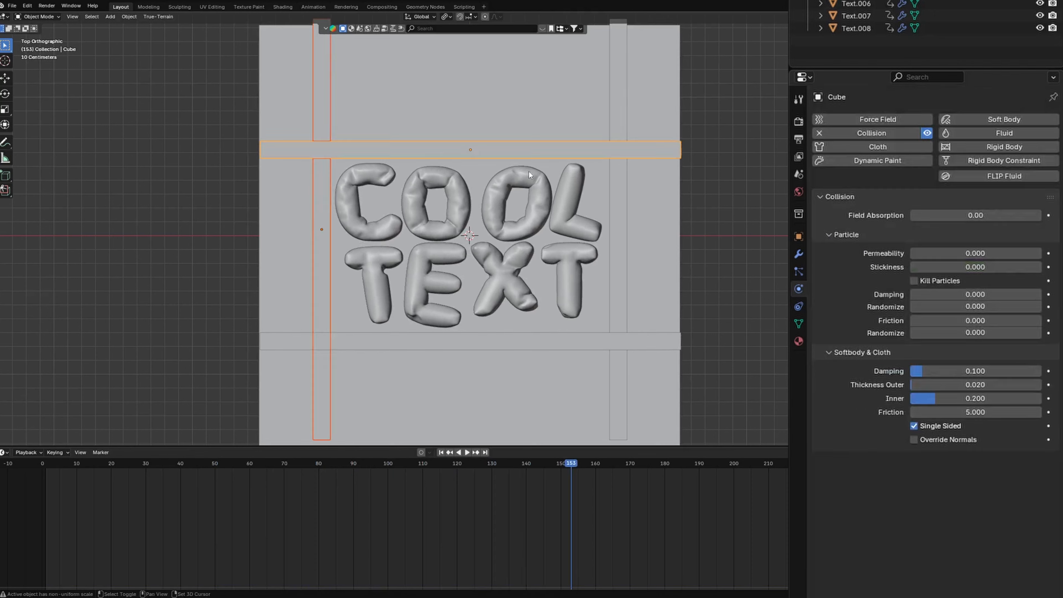
Step: Select the four collision bars around the lettering and delete them
left_click(616, 225, "shift")
left_click(571, 335, "shift")
key("x")
left_click(560, 331)
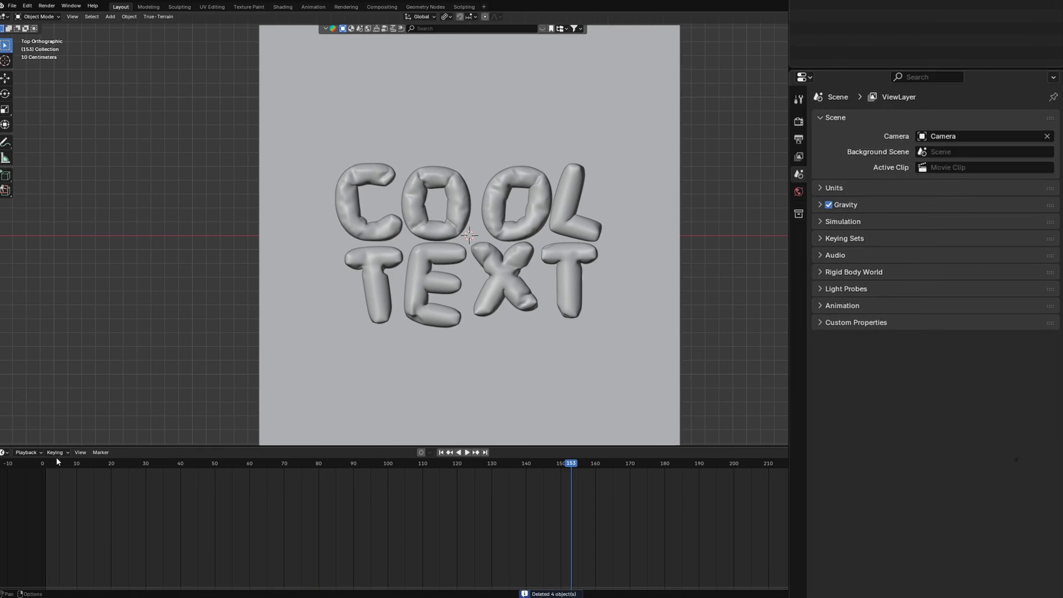
Step: Return to the first frame and play the baked animation from an angled perspective view
left_click(43, 463)
middle_click_drag(272, 324, 321, 223)
key("space")
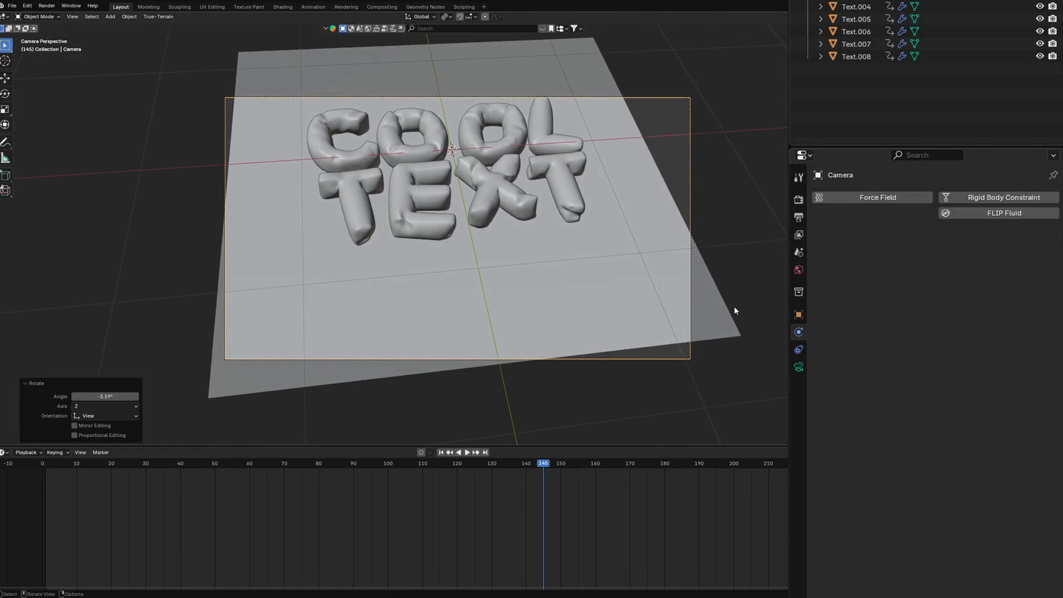
Step: Move the camera about 7.7 m along its local Z axis, then reposition and rotate it to frame the lettering
key("g")
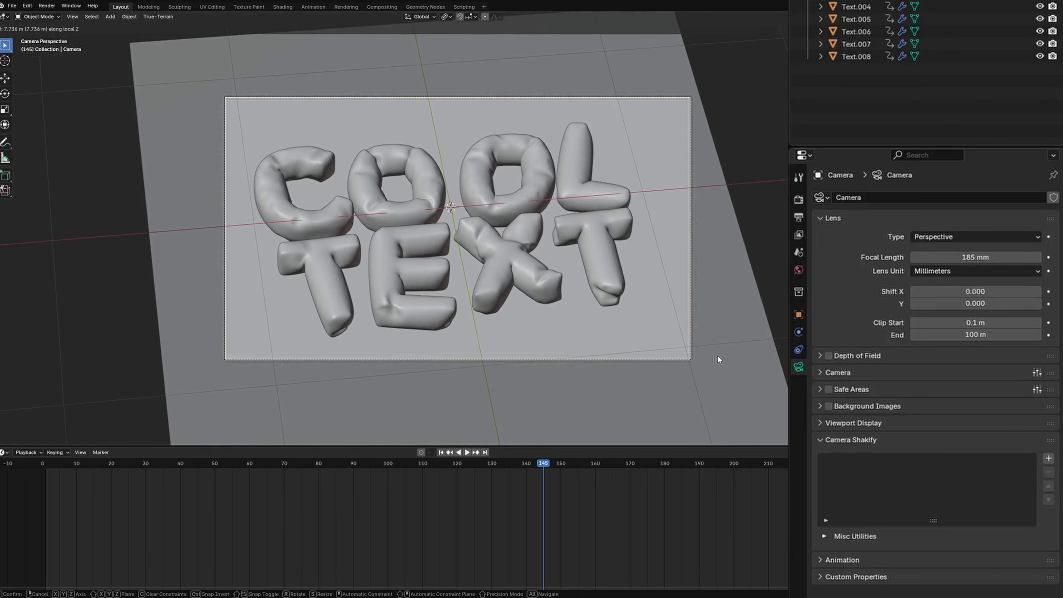
left_click(718, 359)
key("g")
left_click(689, 343)
key("r")
left_click(734, 299)
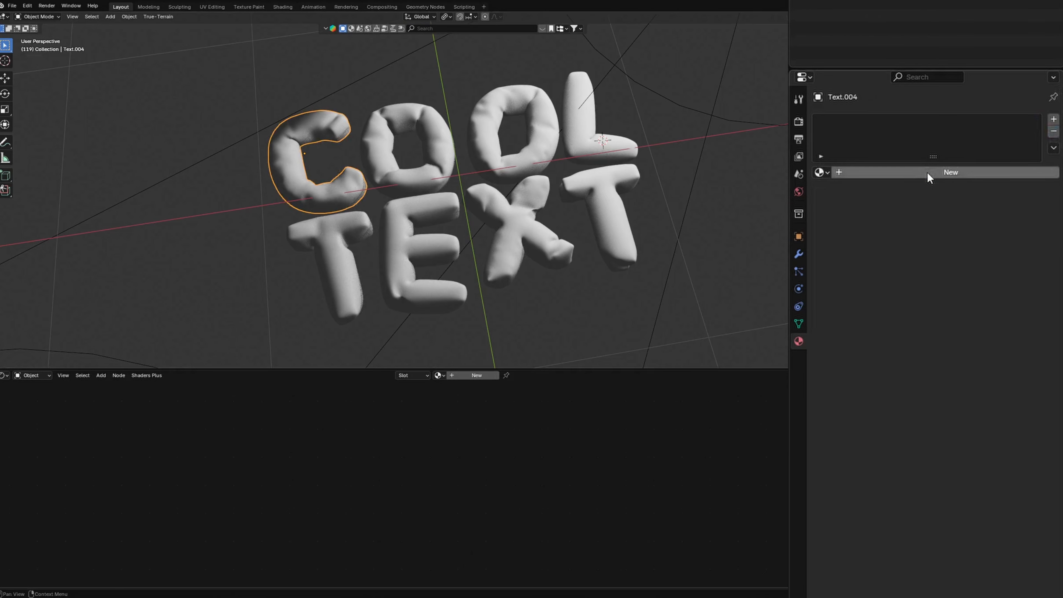
Step: Create a new material for the letters and add a Noise Texture node beside the Principled BSDF
left_click(926, 172)
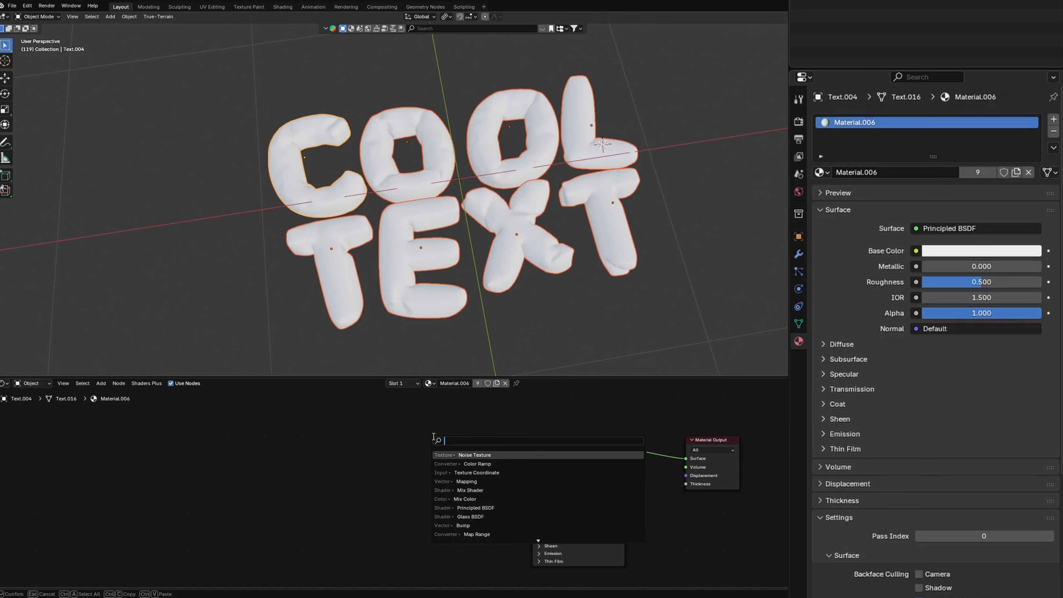
key("Return")
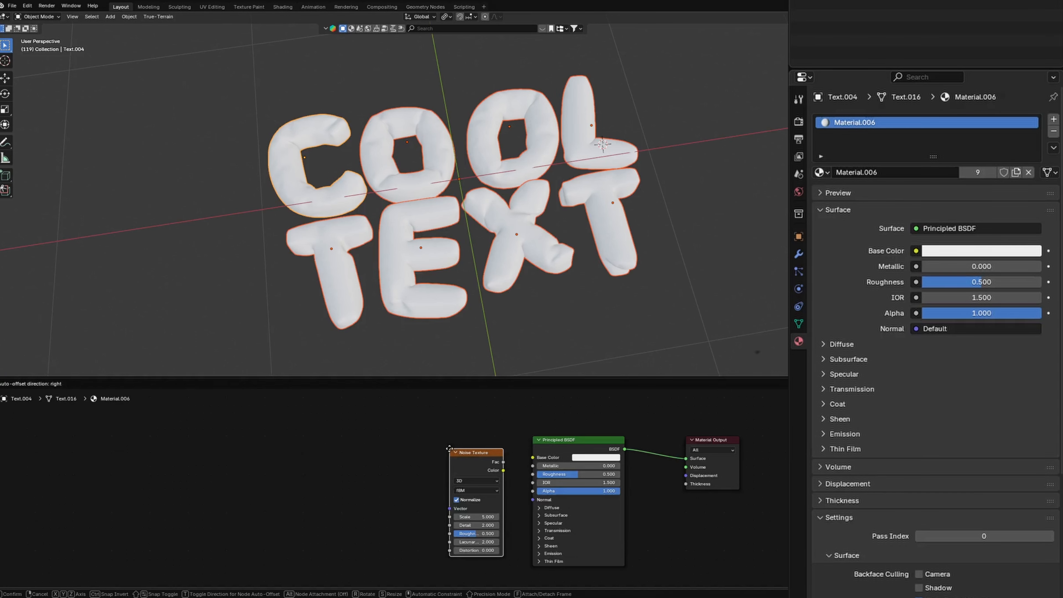
left_click(429, 441)
Step: Add a Color Ramp node, feed the noise Color into its Fac, and link its Color to the Principled BSDF's Base Color
key("shift+a")
left_click(446, 466)
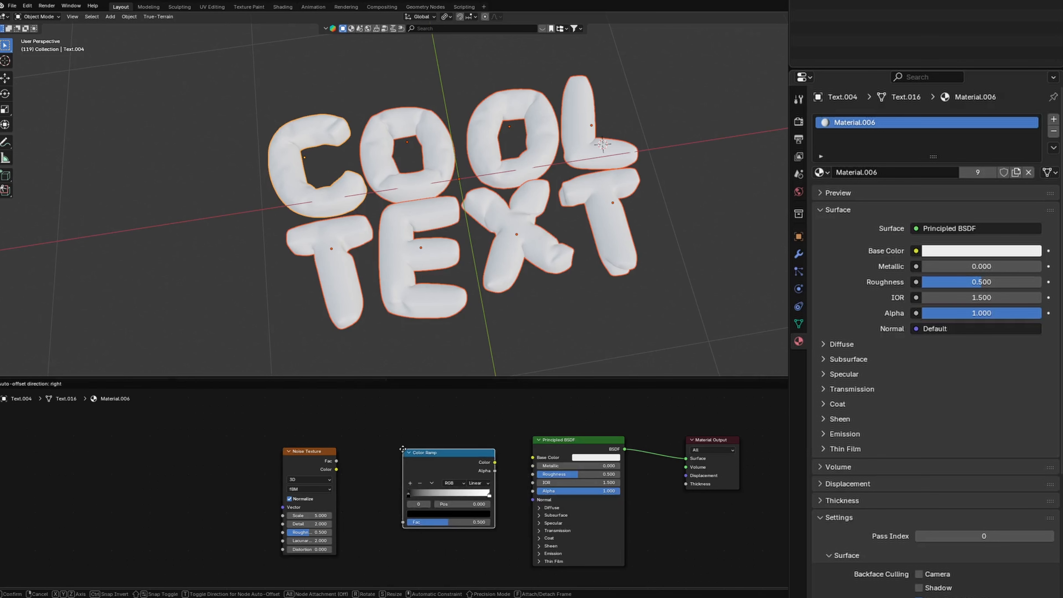
left_click_drag(400, 526, 401, 523)
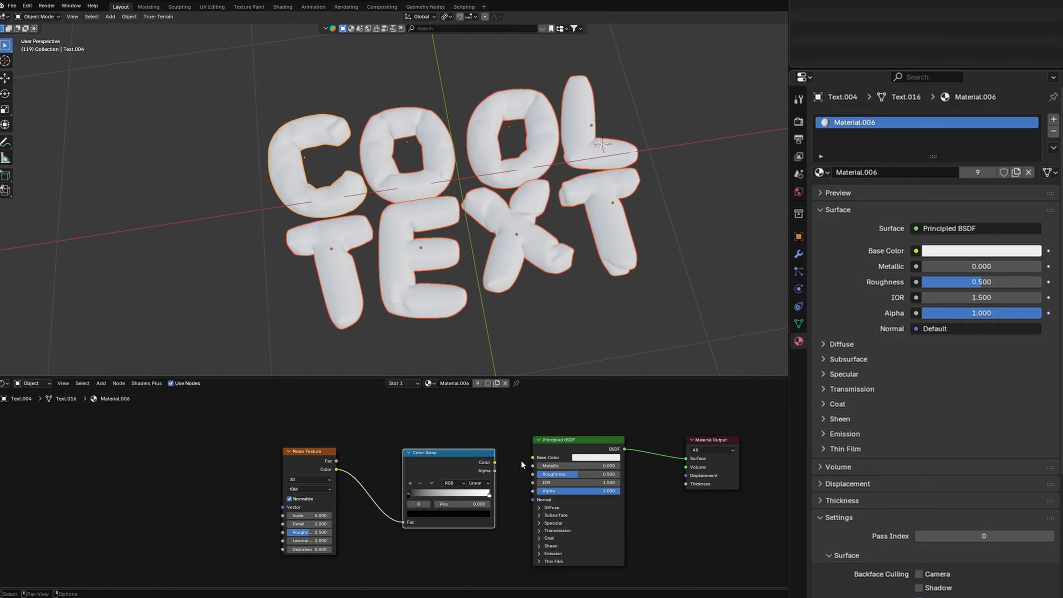
left_click_drag(519, 466, 532, 458)
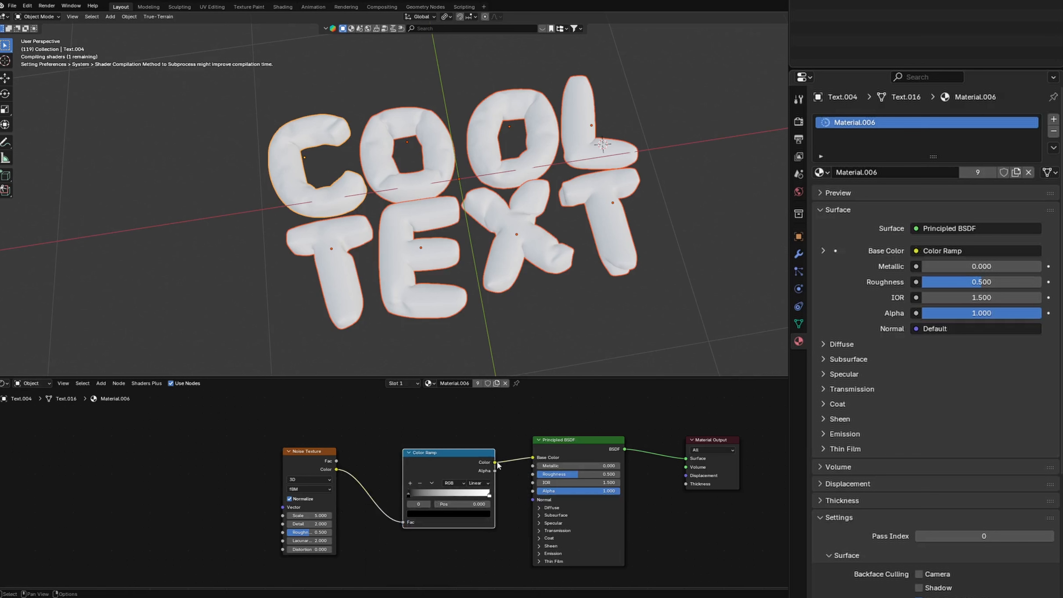
Step: Add a Texture Coordinate node in front of the Noise Texture node
key("shift+a")
left_click(329, 431)
type("texture c")
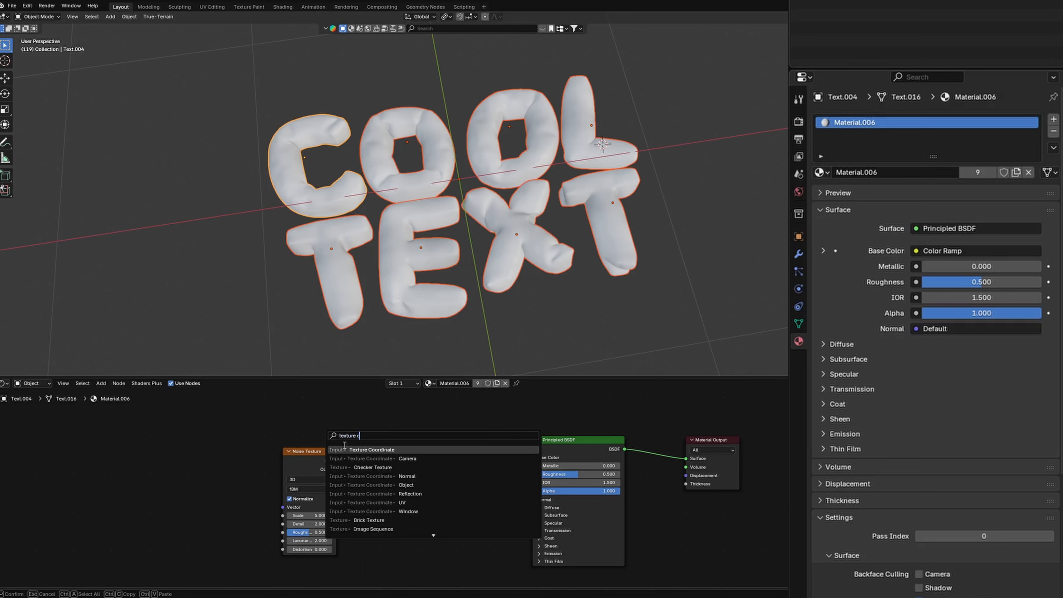
key("Return")
left_click(57, 437)
Step: Add a Mapping node and link the Generated coordinates through it to the Noise Texture's Vector input
key("shift+a")
left_click(200, 431)
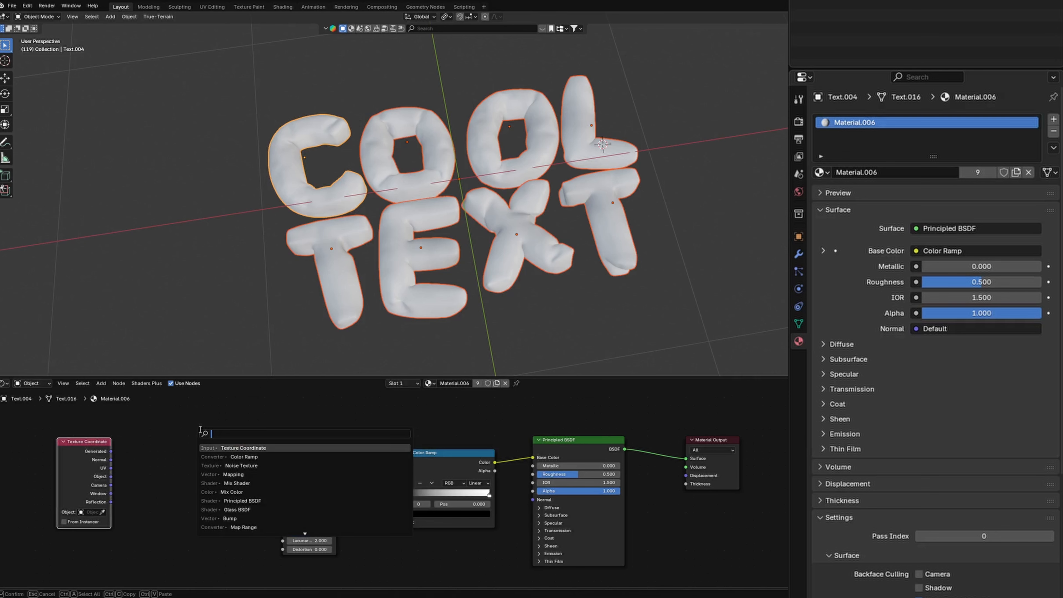
left_click(233, 474)
left_click(115, 453)
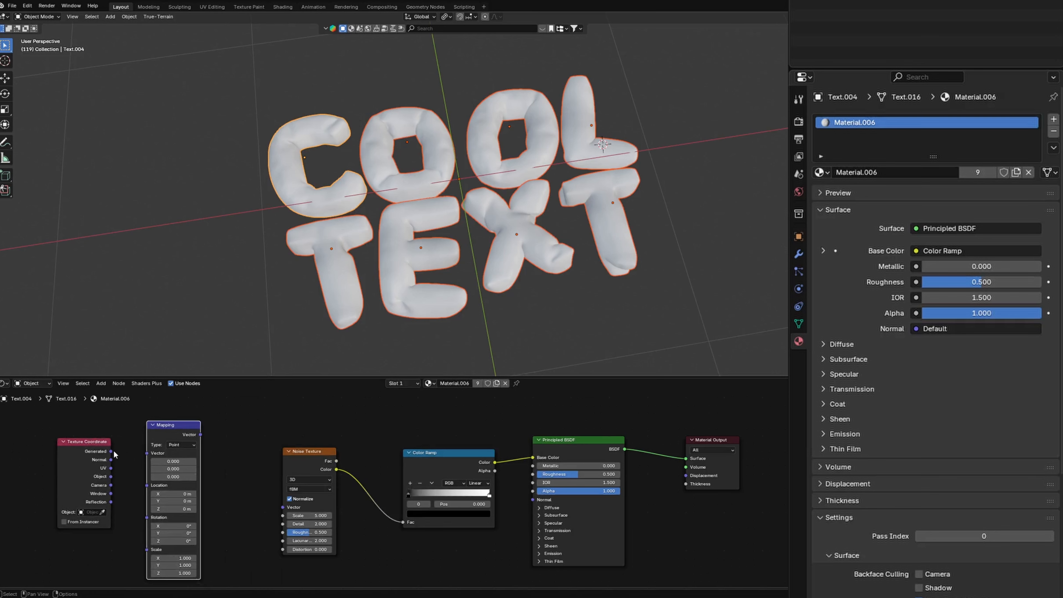
left_click_drag(112, 451, 146, 453)
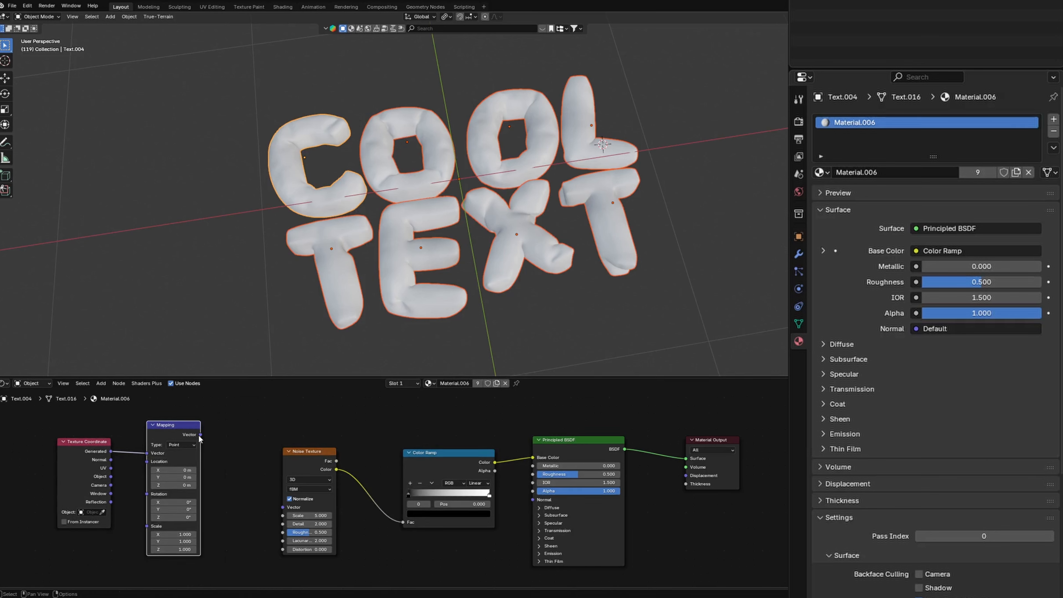
left_click_drag(277, 508, 280, 500)
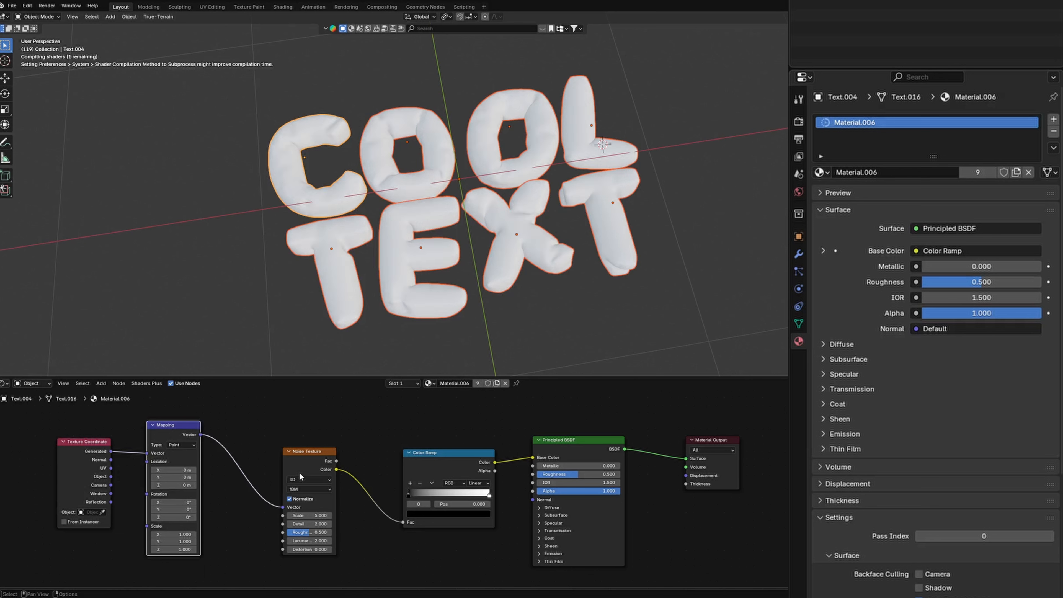
Step: Set the noise Scale to about 11 and Distortion to 0.1, and bring the Color Ramp stops closer, with the black one near 0.41
left_click_drag(415, 490, 466, 494)
left_click_drag(310, 516, 316, 548)
left_click(437, 492)
left_click_drag(437, 494, 441, 495)
Step: Reroute the Color Ramp output from Base Color to Roughness and pick an orange base color for the letters
left_click_drag(532, 457, 532, 474)
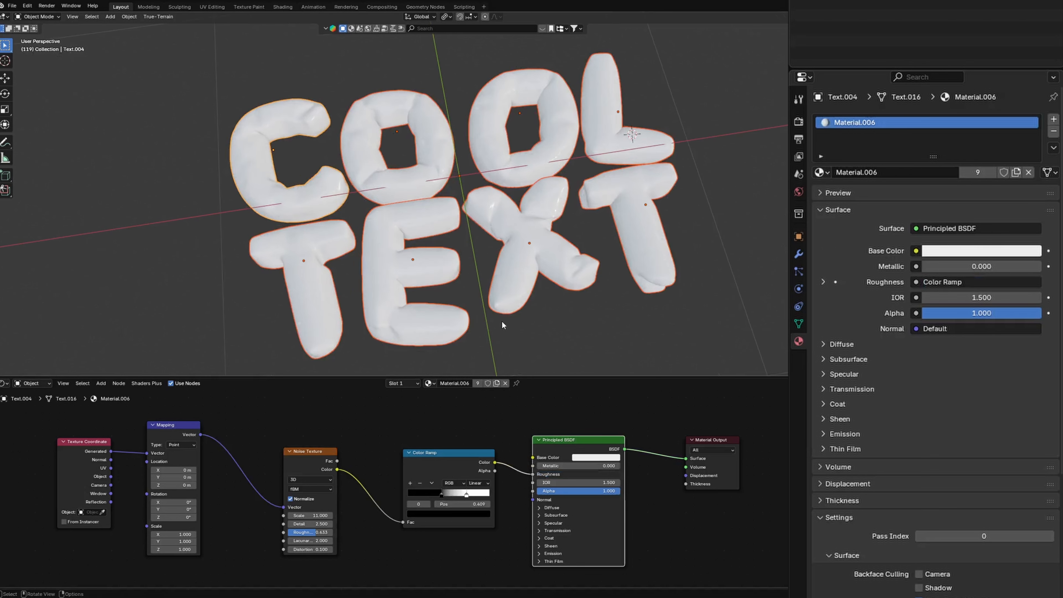
left_click(583, 459)
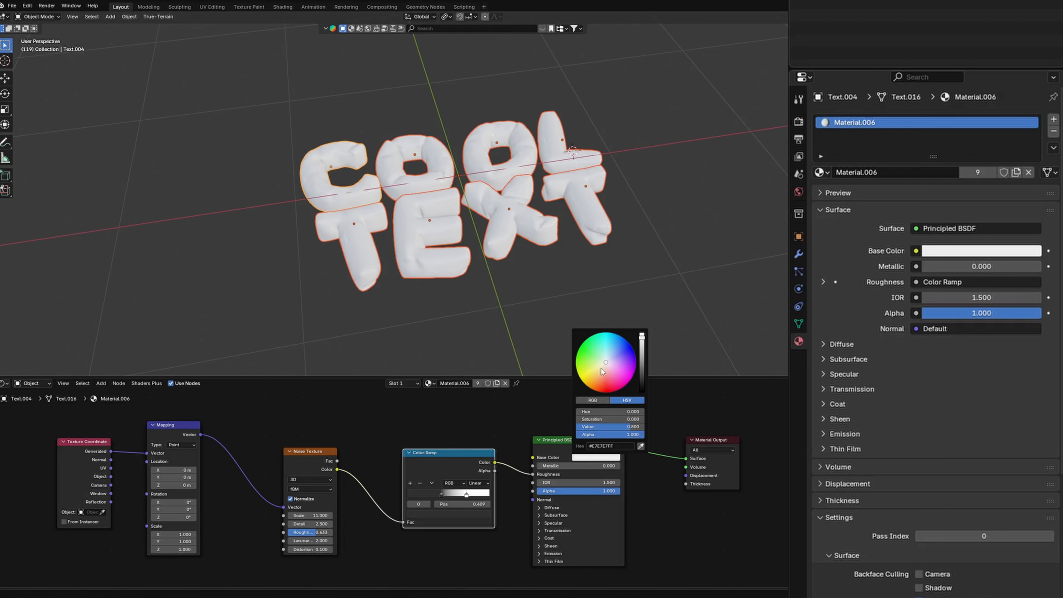
left_click_drag(599, 365, 592, 389)
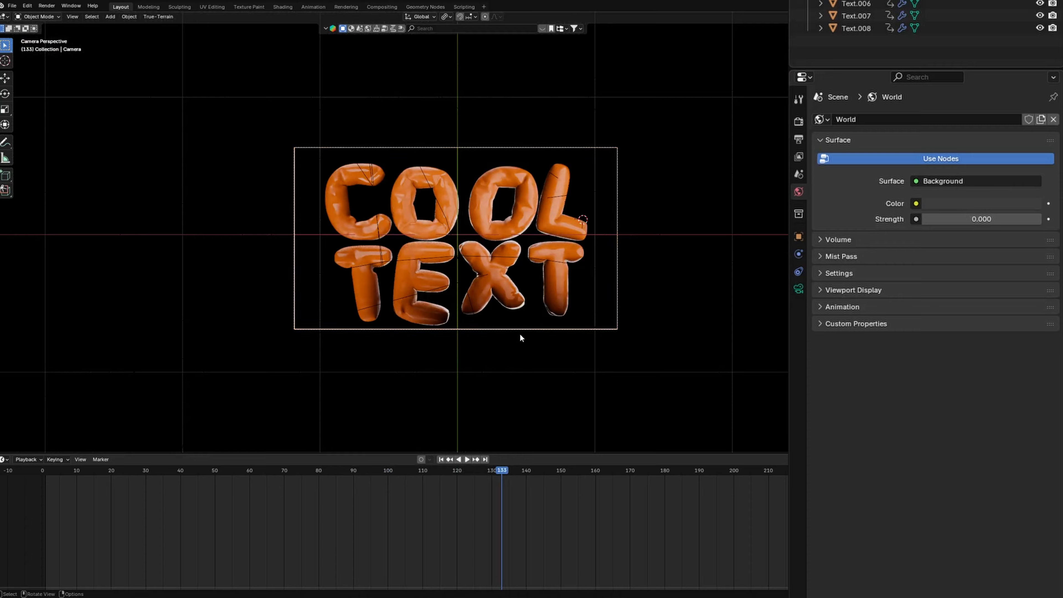
Step: Move the camera back about 3.87 m along its local Z axis and reposition it slightly to center the lettering
key("g")
key("z")
key("z")
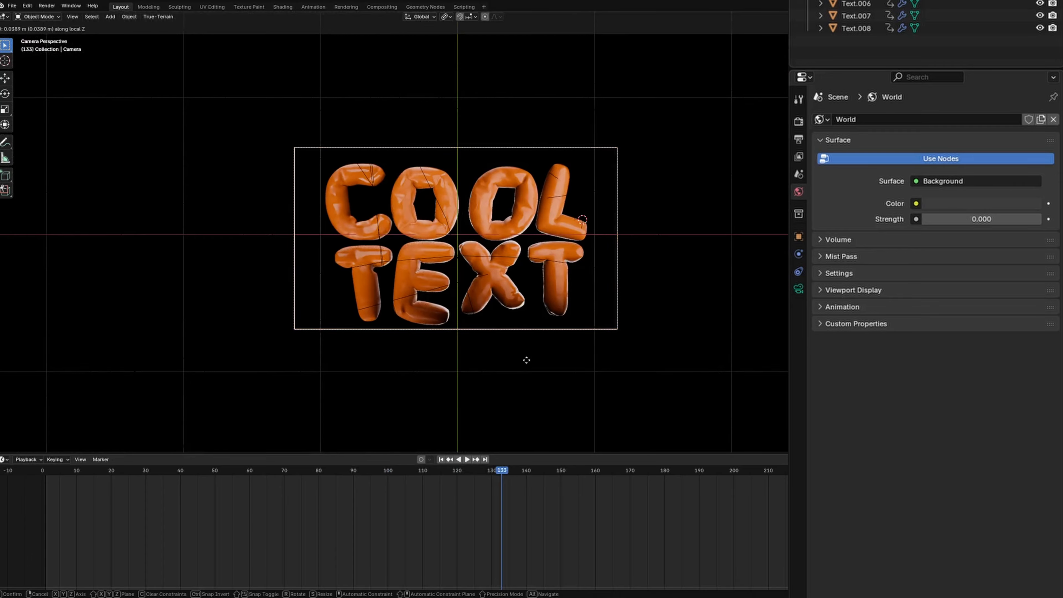
left_click(556, 163)
key("g")
left_click(550, 165)
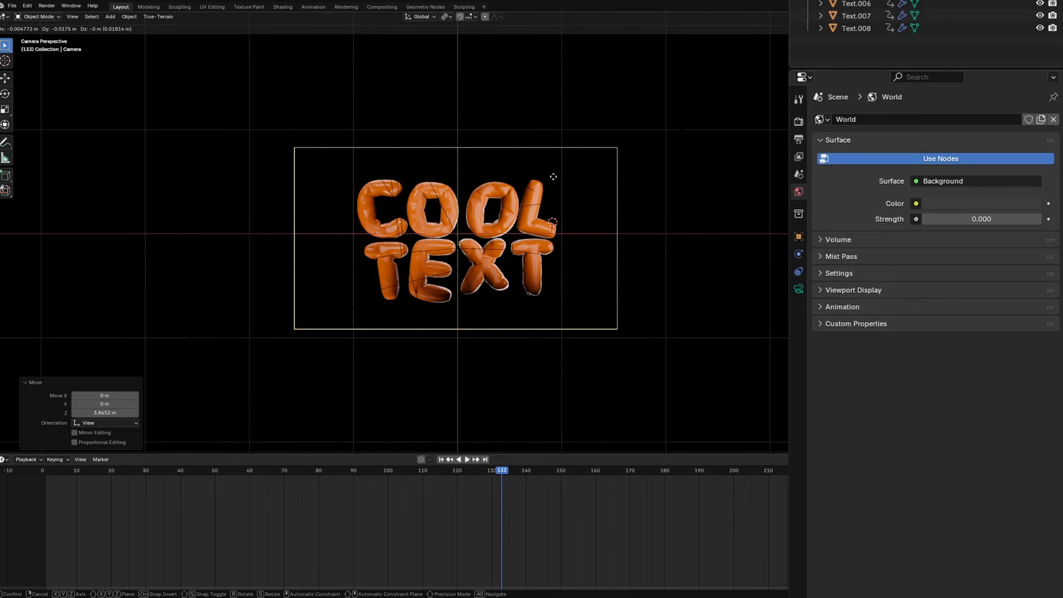